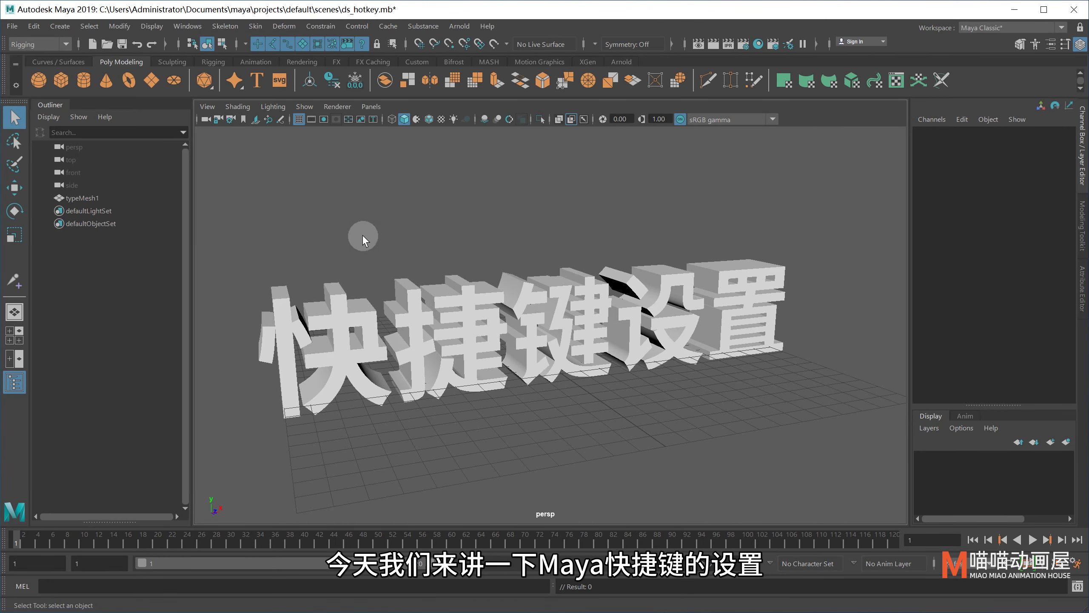
- Open the Hotkey Editor from Windows > Settings/Preferences
left_click(195, 29)
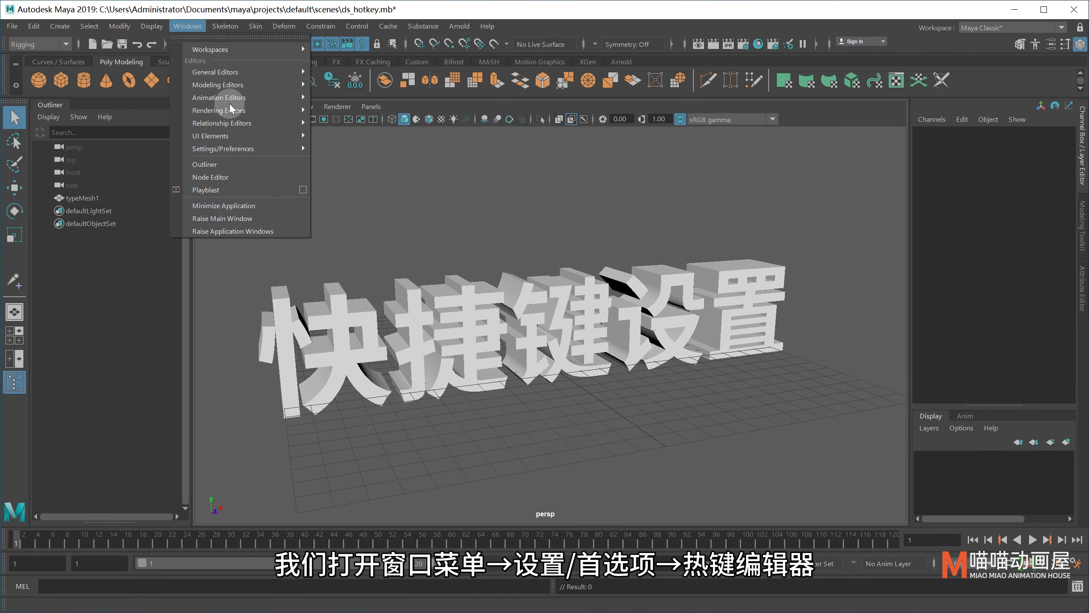
mouse_move(223, 148)
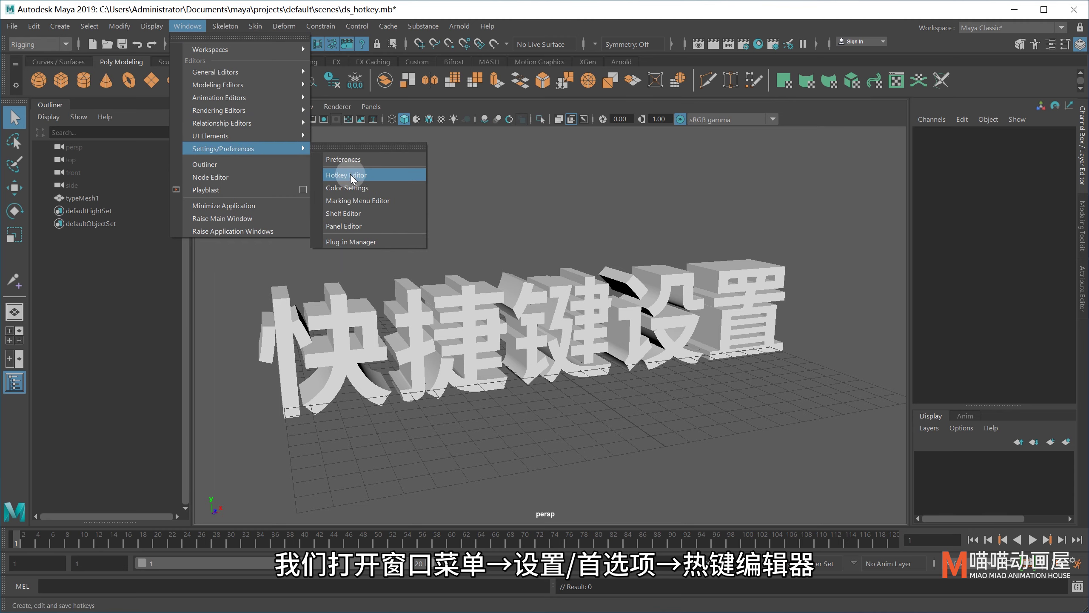
left_click(351, 176)
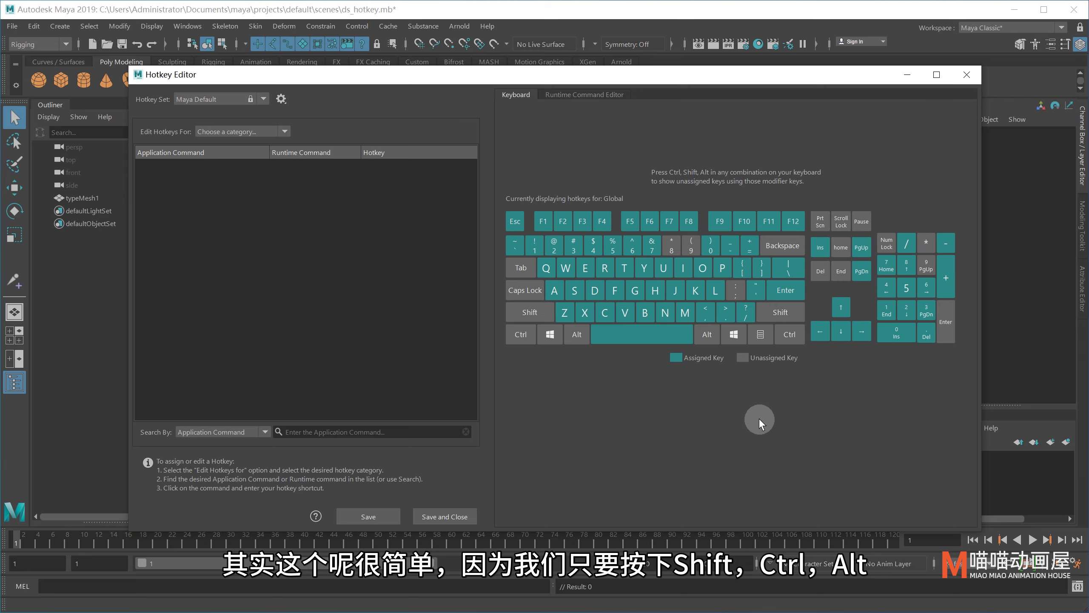
key("shift")
key("ctrl")
key("alt")
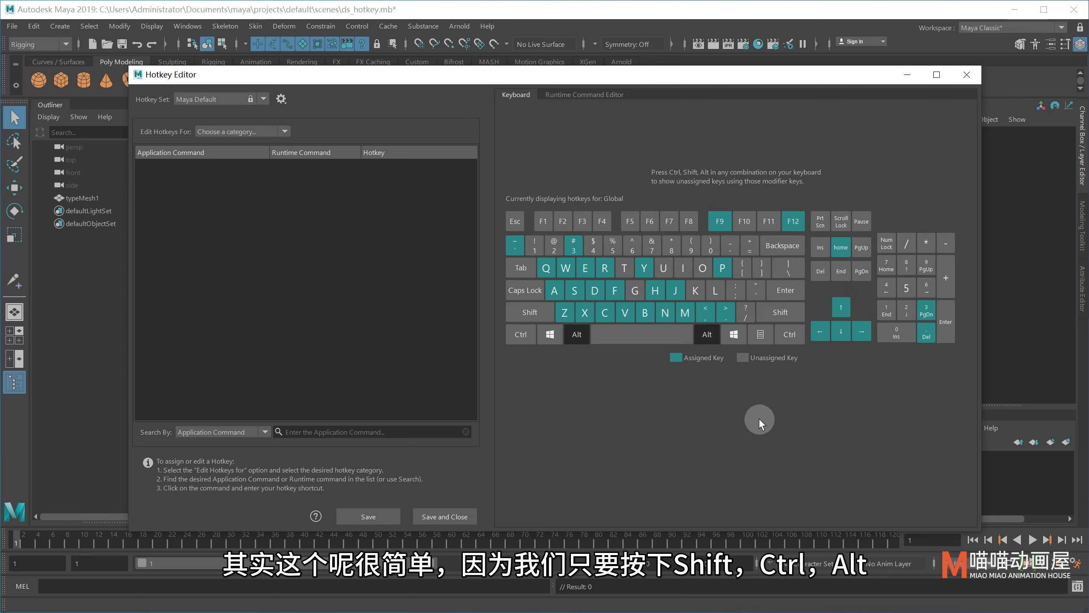
key("shift")
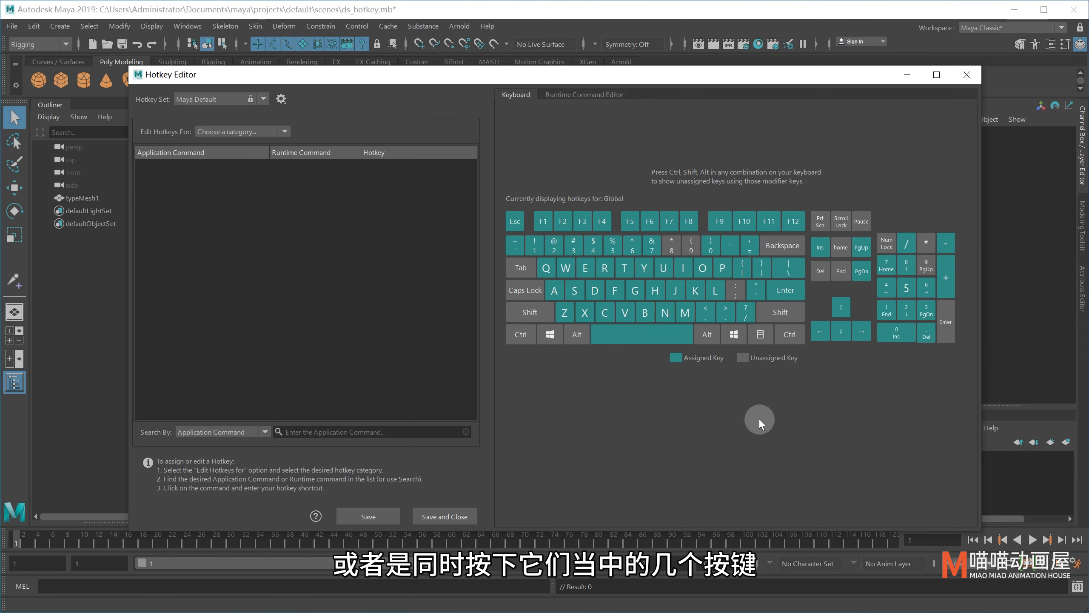
key("alt+shift")
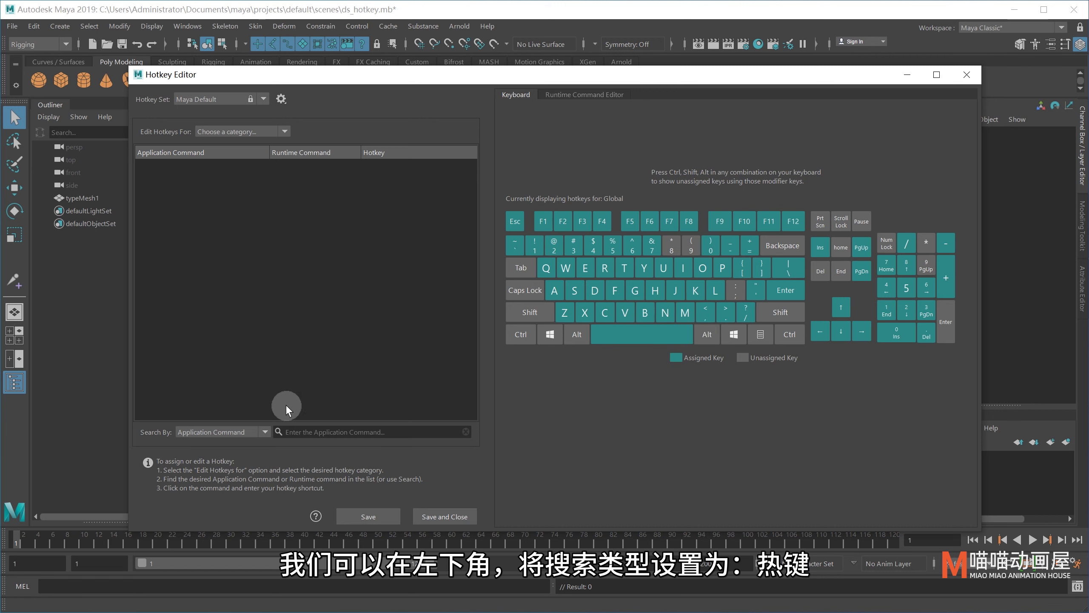
- Search the Hotkey Editor by Hotkey for key 4
left_click(231, 432)
left_click(213, 467)
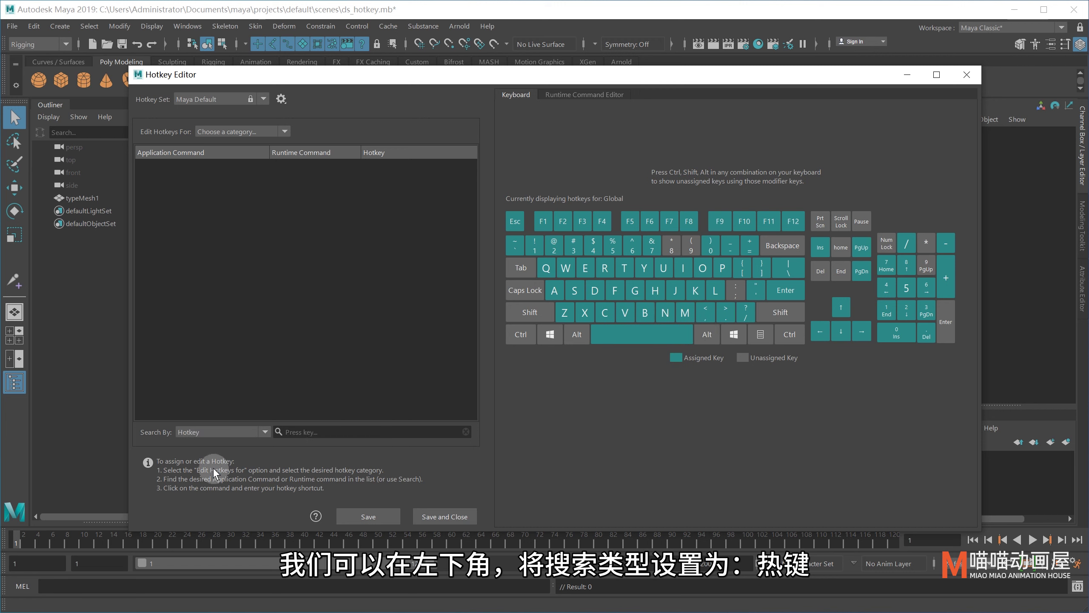
left_click(314, 431)
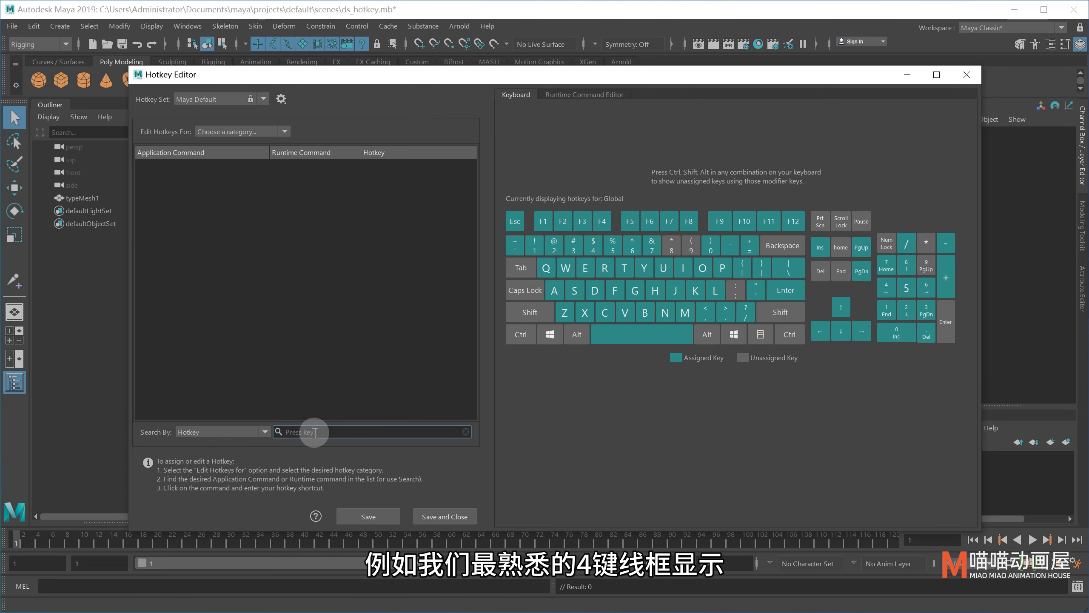
type("4")
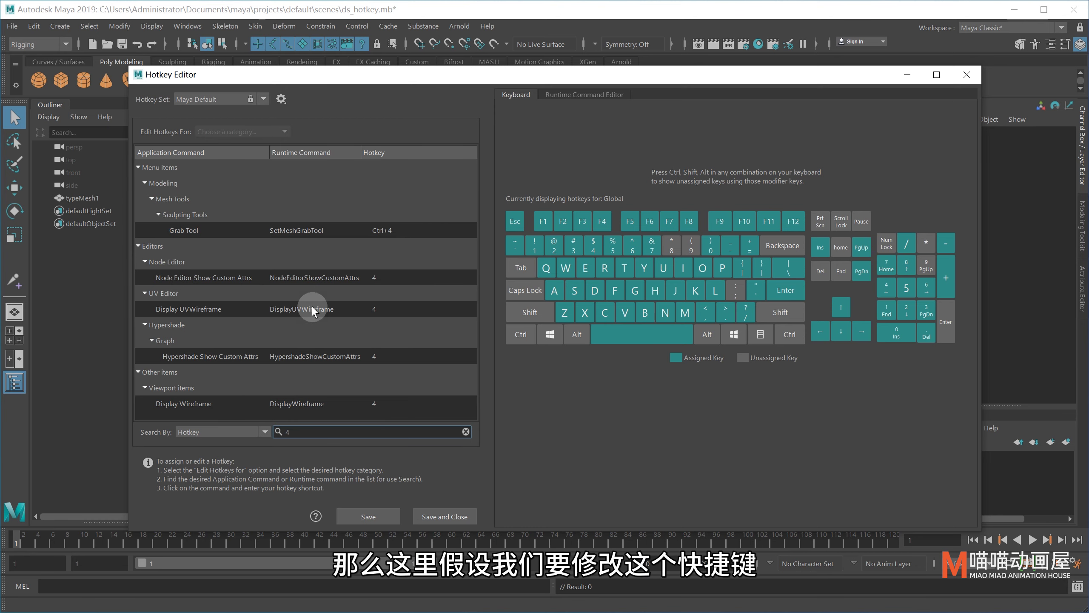
- Bind Display Wireframe to Ctrl+2
left_click(376, 404)
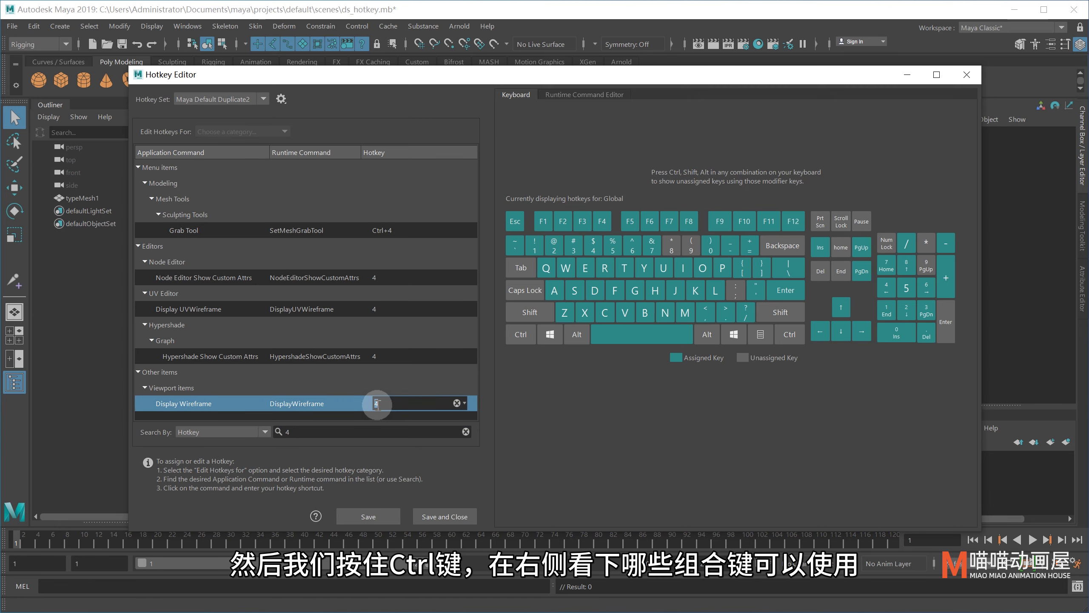
key("ctrl")
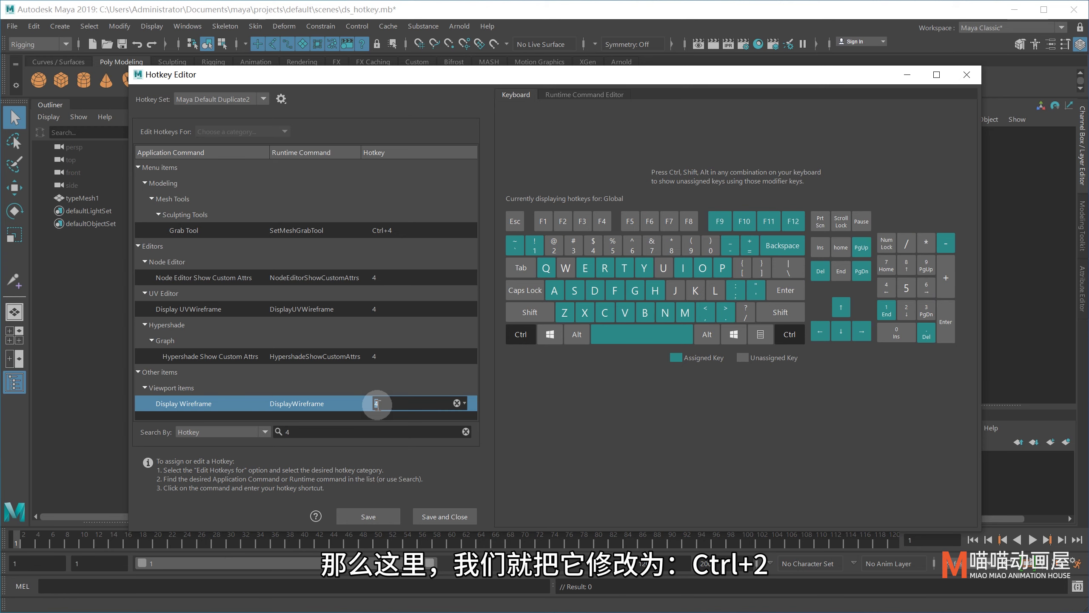
key("ctrl+2")
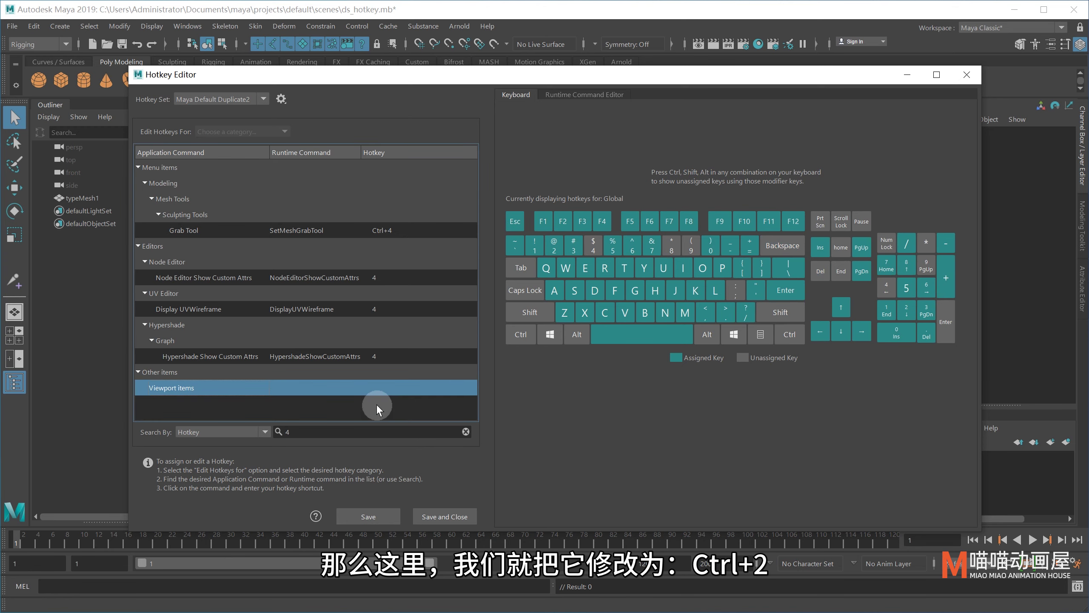
- Confirm Ctrl+2 via search, save, and test it on the text mesh in the viewport
left_click(356, 430)
key("ctrl+2")
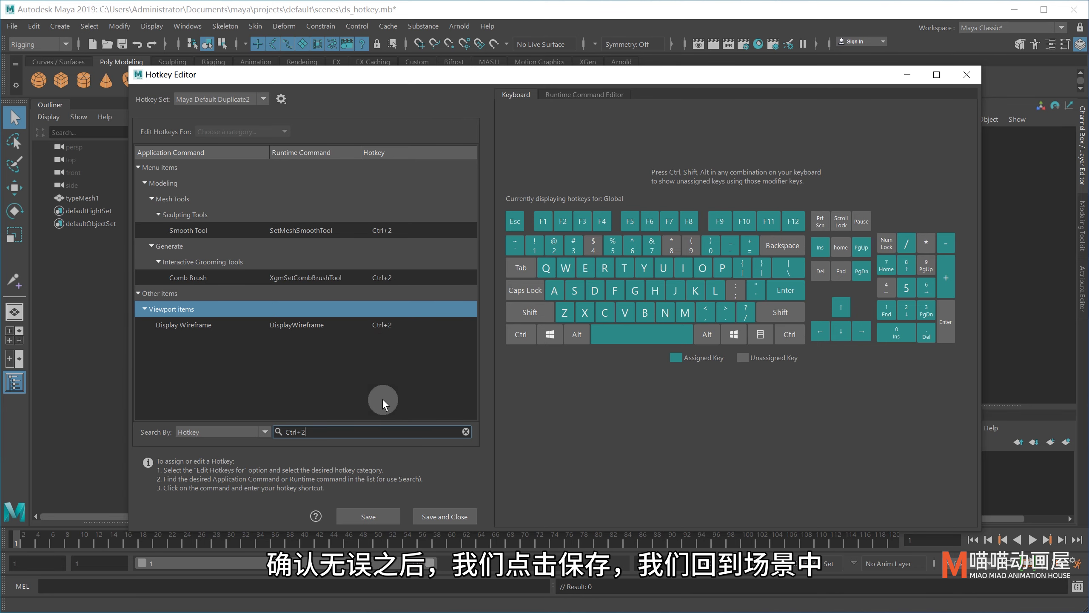
left_click(375, 512)
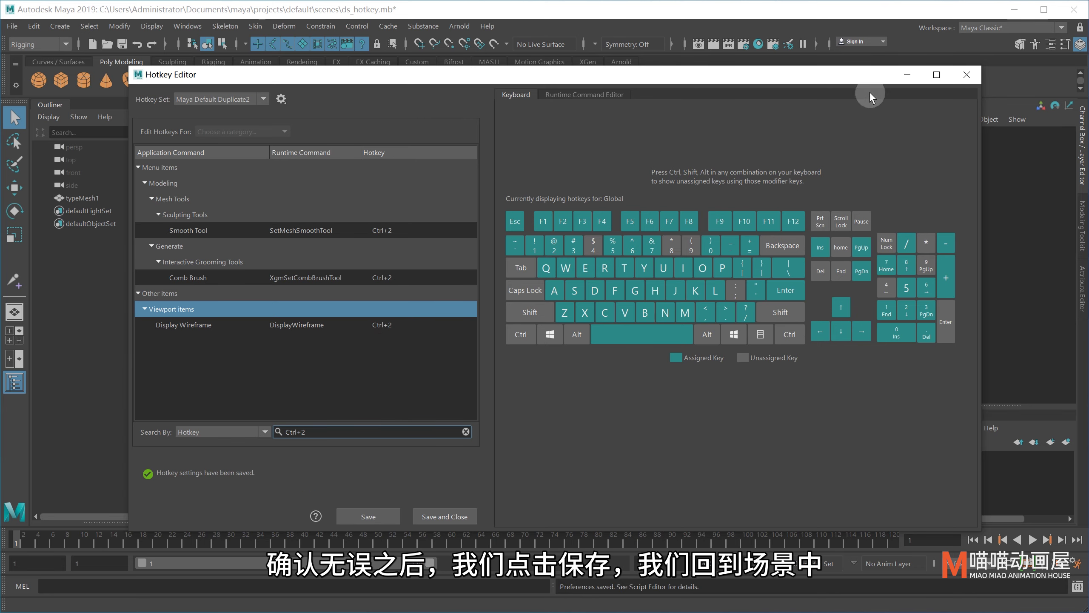
left_click(907, 74)
key("ctrl+2")
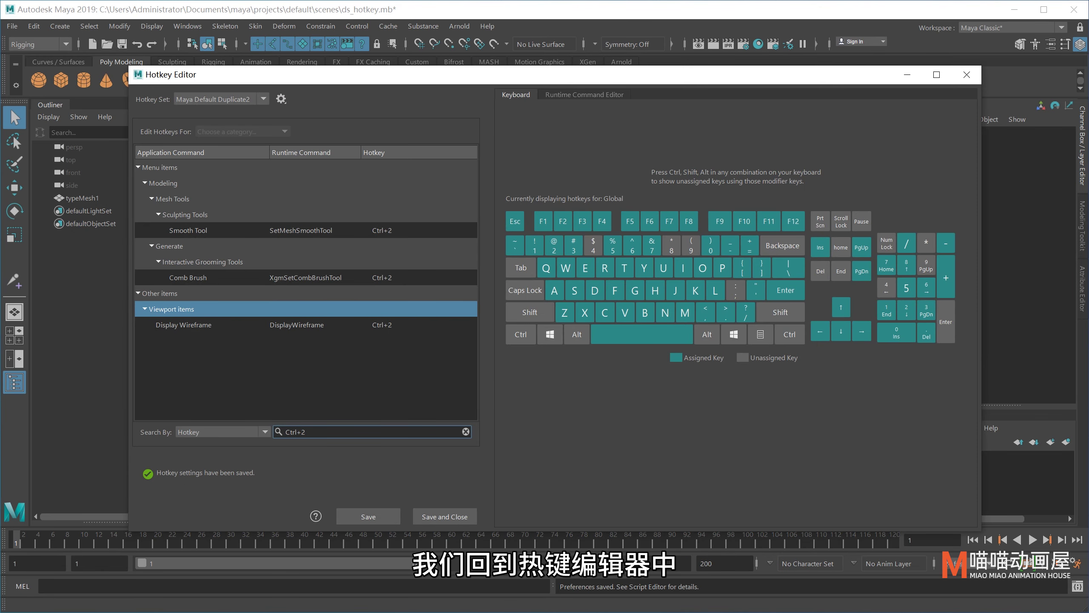
- Restore Display Wireframe's hotkey to 4 and save the hotkey settings
left_click(382, 324)
type("4")
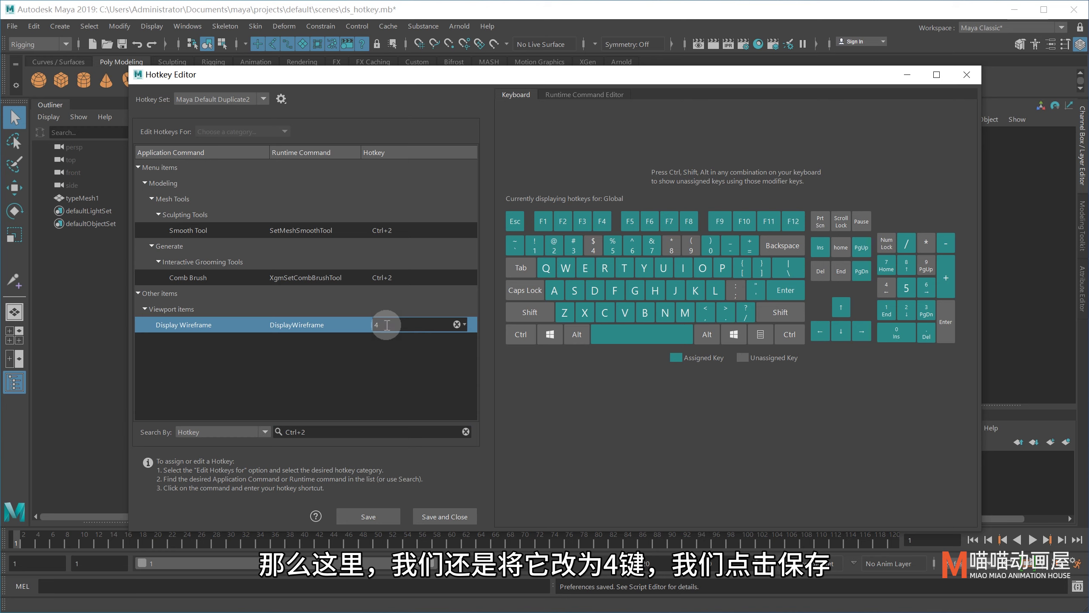
left_click(357, 516)
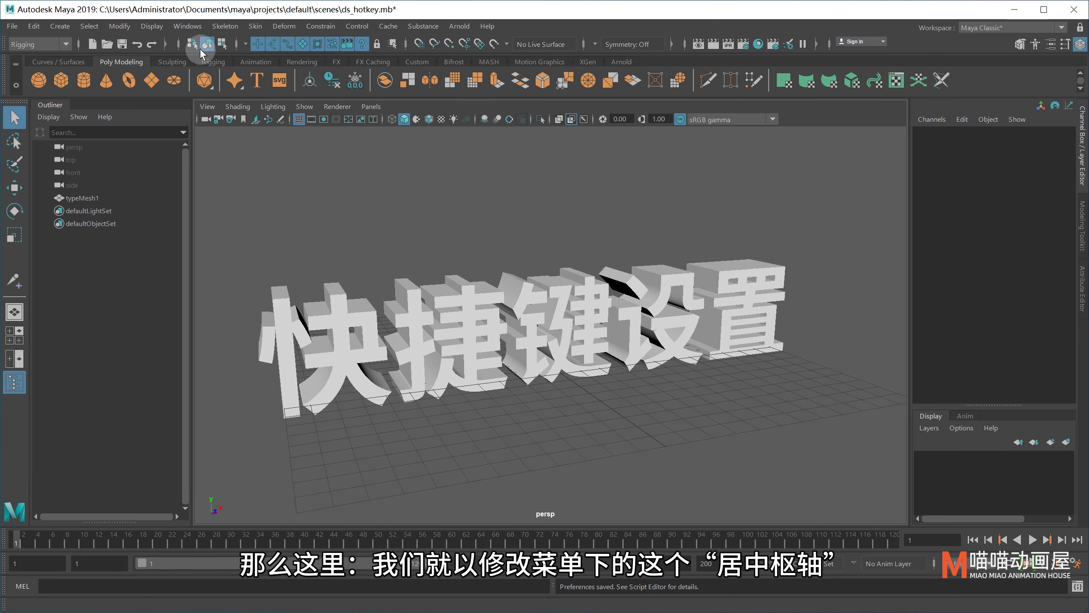
- Check Modify > Center Pivot and Shading > X-Ray, then set Search By to Application Command
left_click(131, 27)
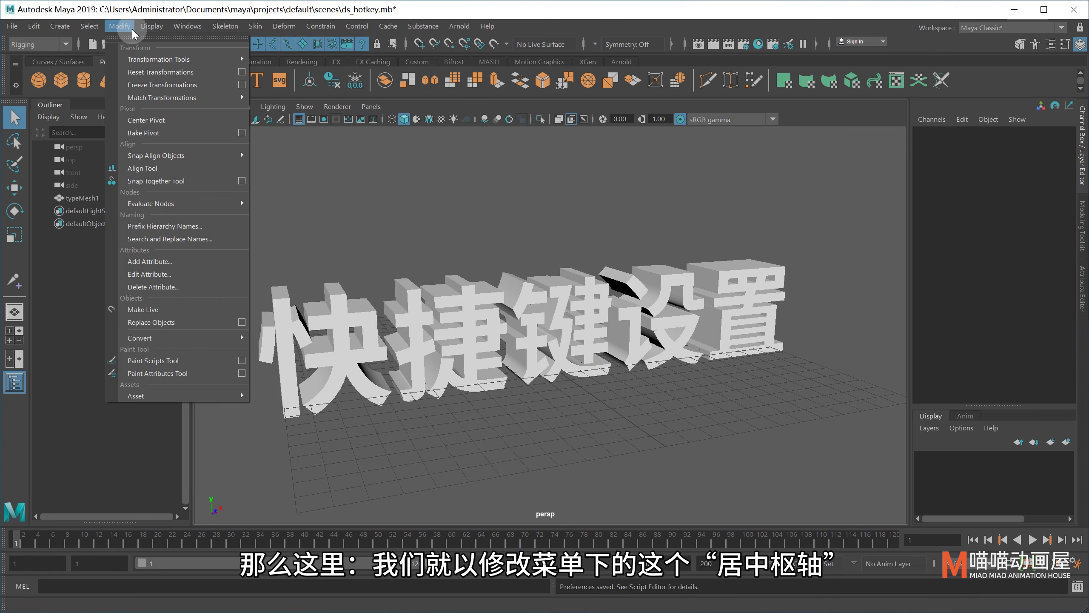
left_click(171, 119)
left_click(238, 109)
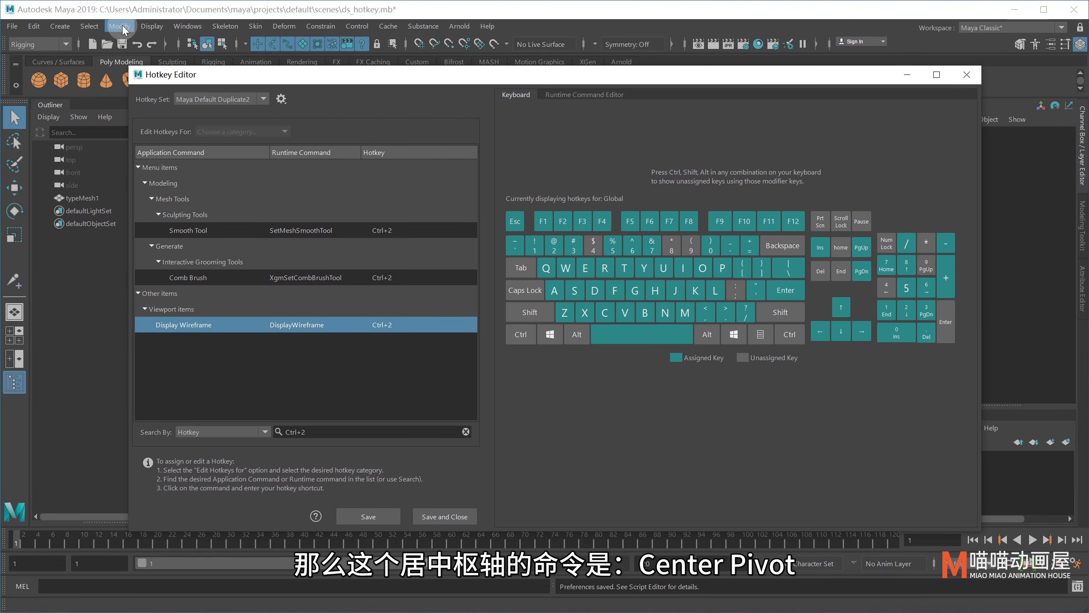
left_click(123, 26)
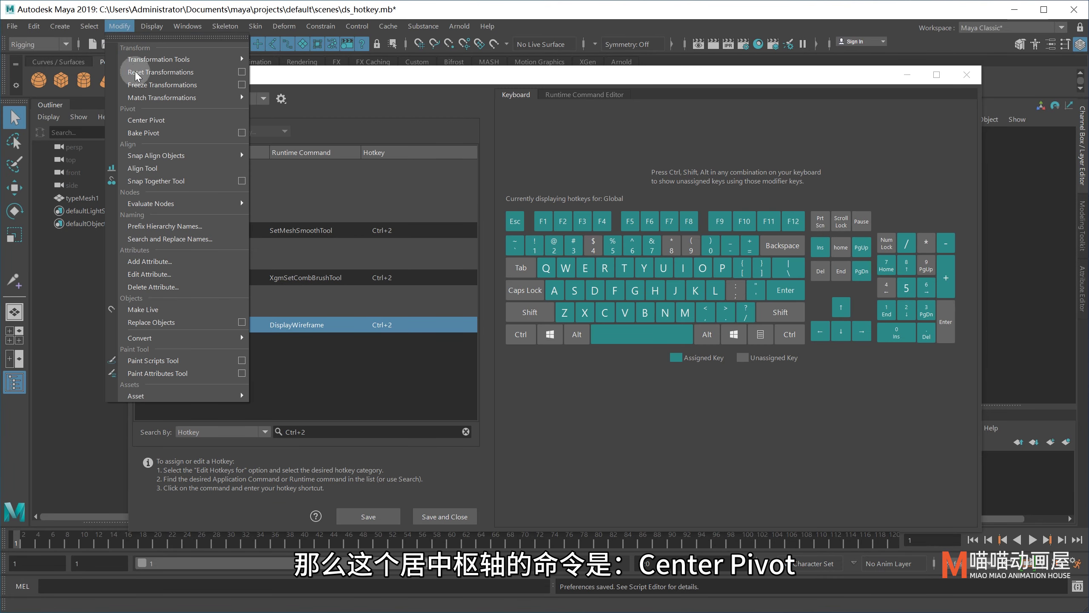
left_click(171, 123)
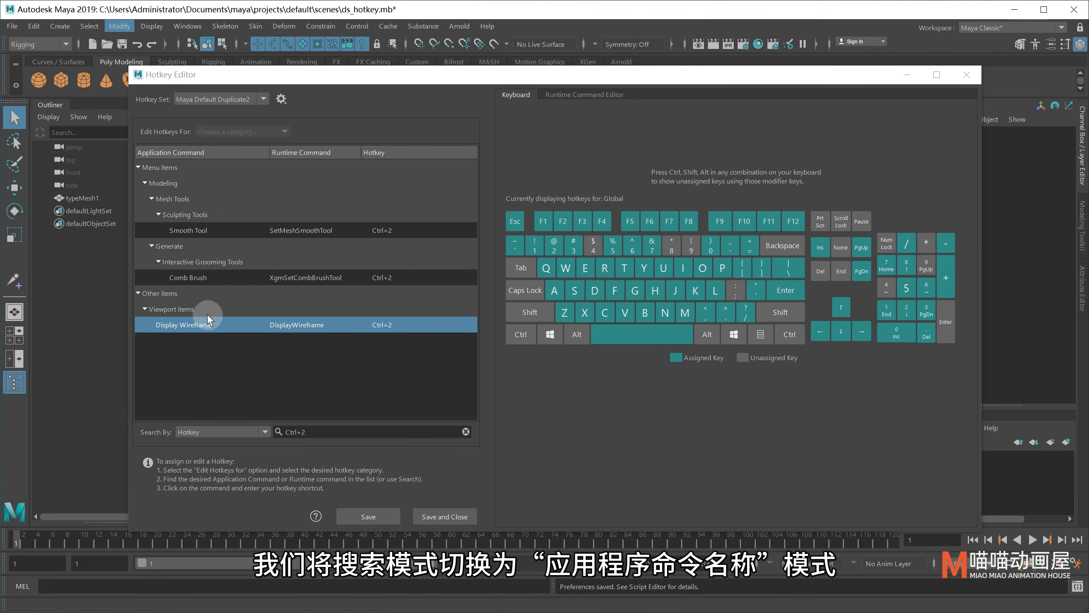
left_click(214, 432)
- Search application commands for 'center pivot', bind Center Pivot to Ctrl+J, and save
left_click(216, 445)
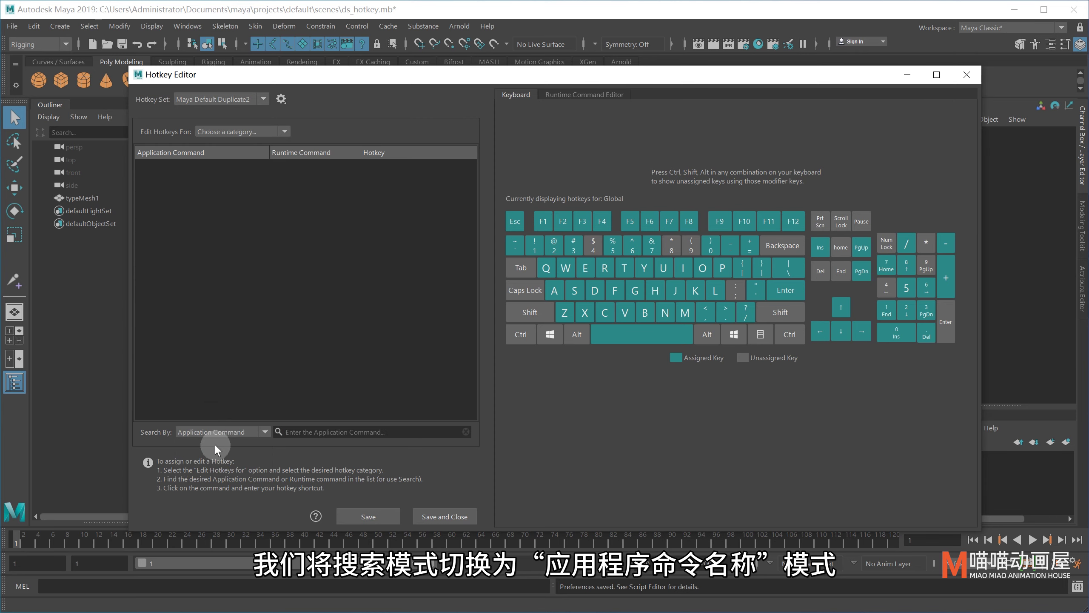
left_click(307, 432)
type("center pivot")
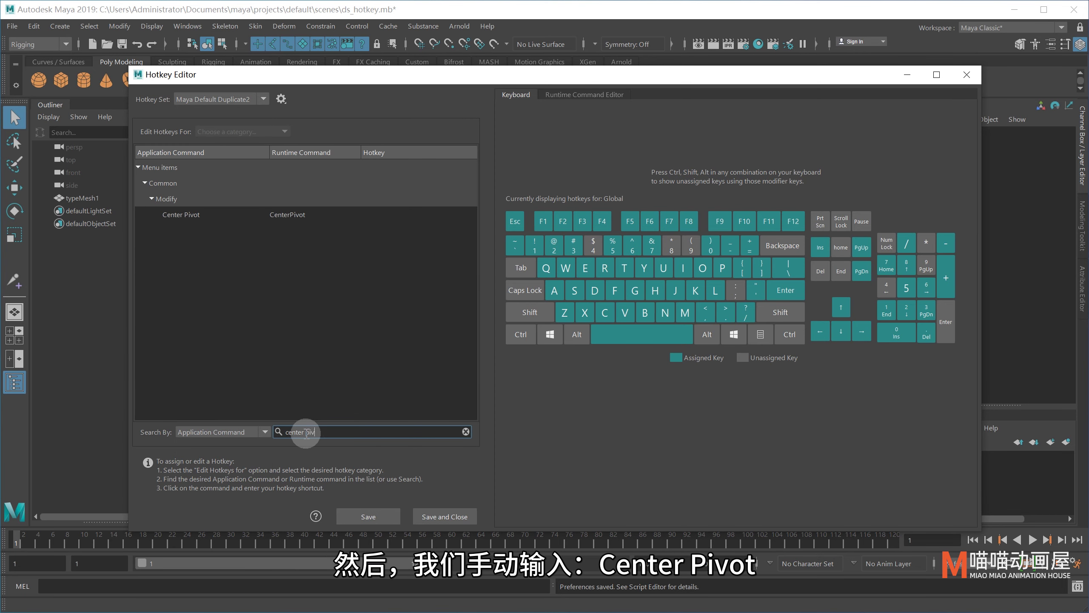
left_click(187, 215)
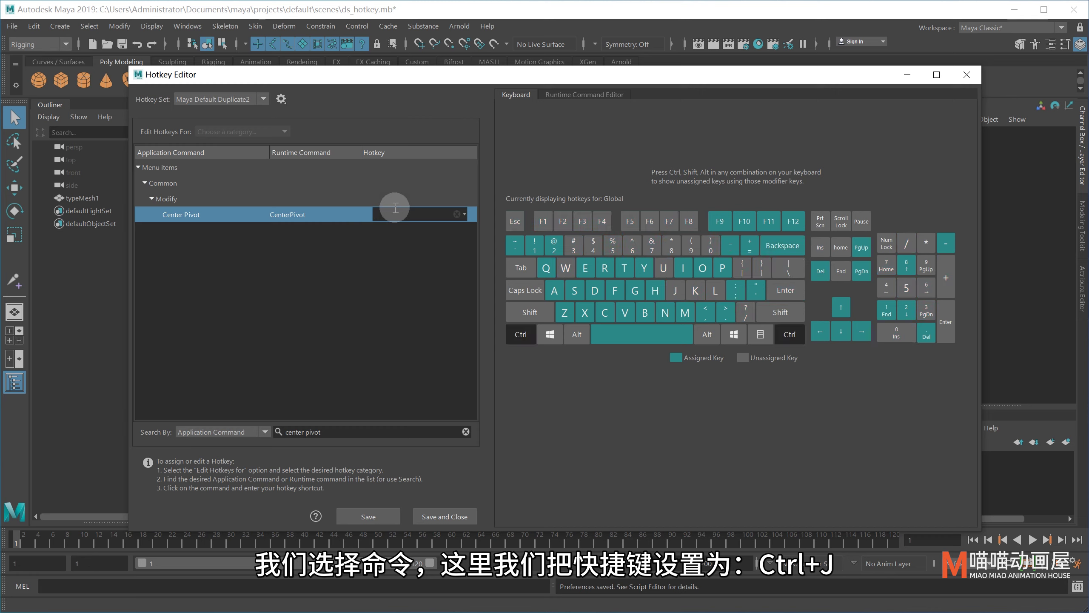
key("ctrl+j")
left_click(363, 515)
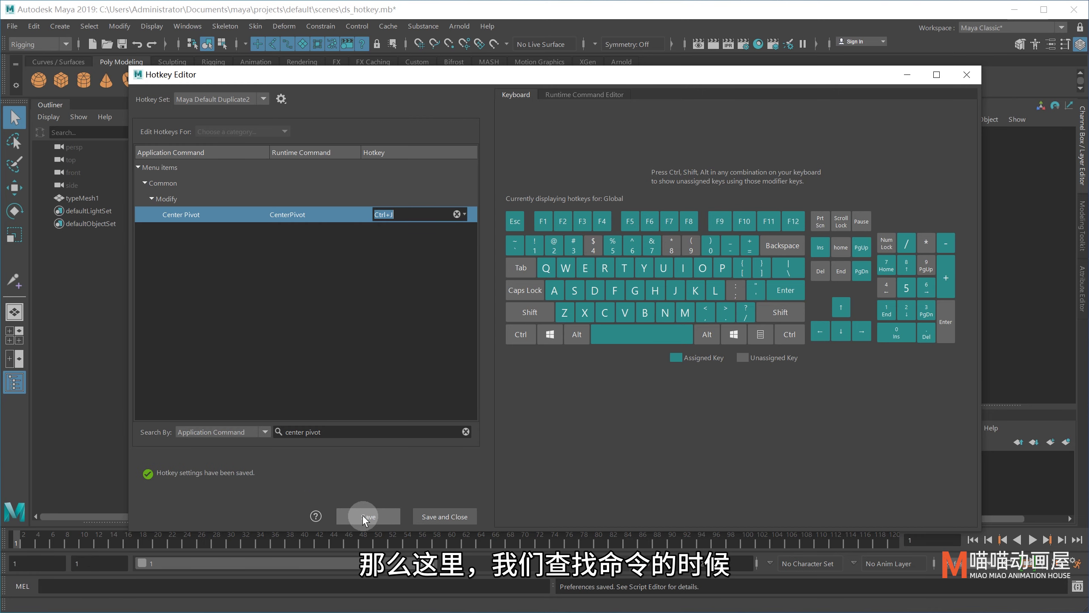
left_click(230, 436)
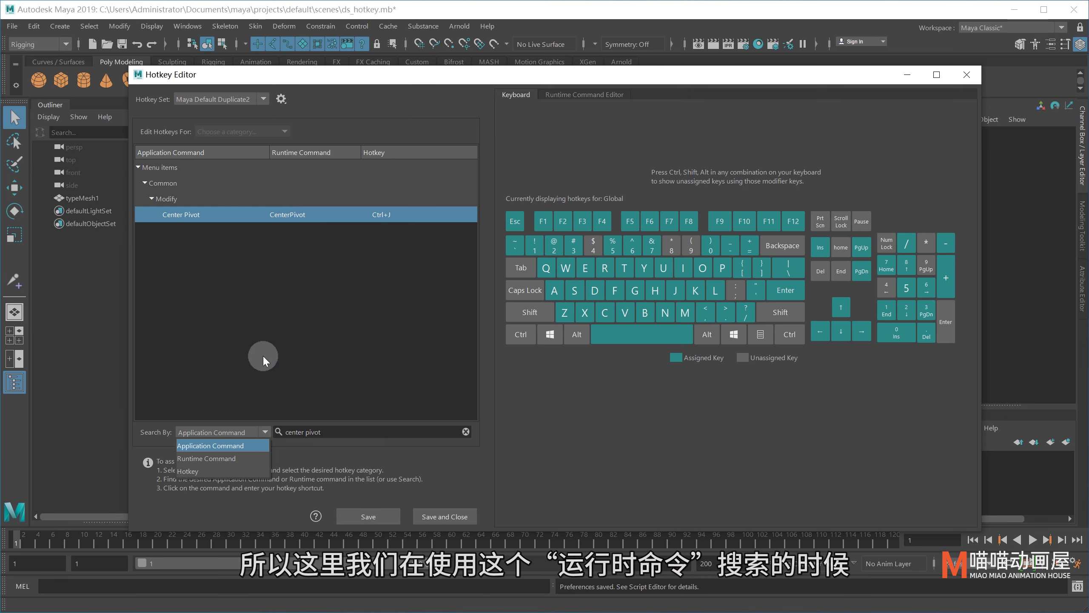
- Search runtime commands for 'centerpivot', then drag the Hotkey Editor to the lower right
left_click(236, 458)
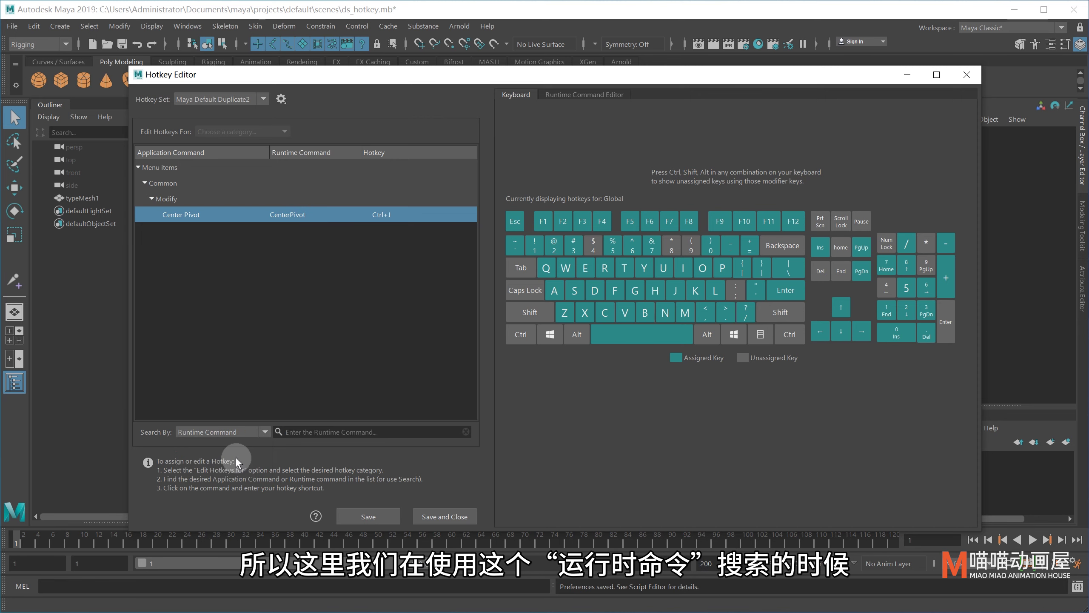
left_click(291, 431)
type("center")
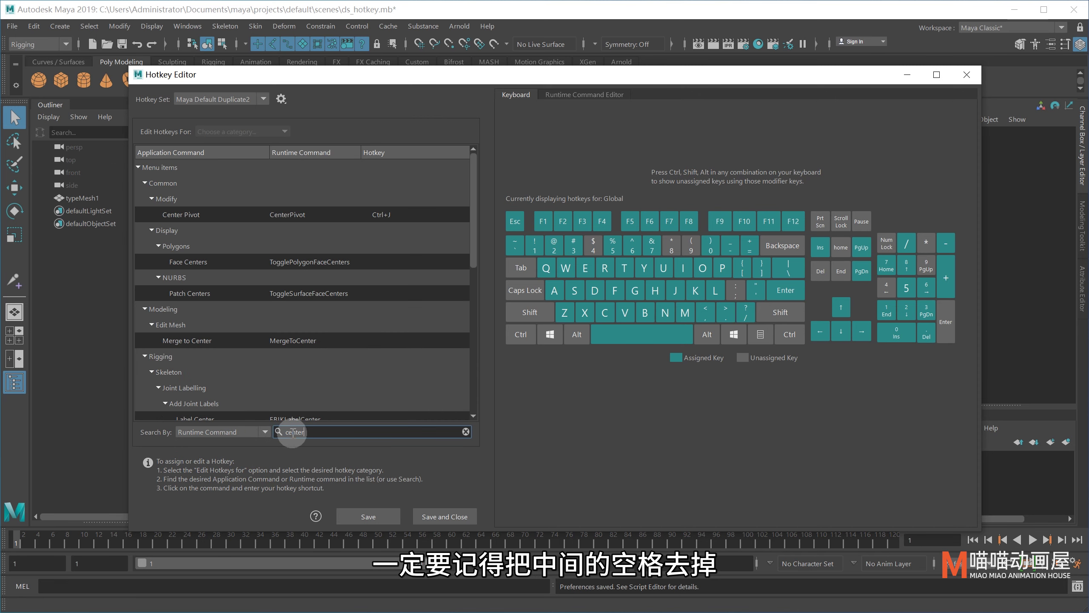
type("pivot")
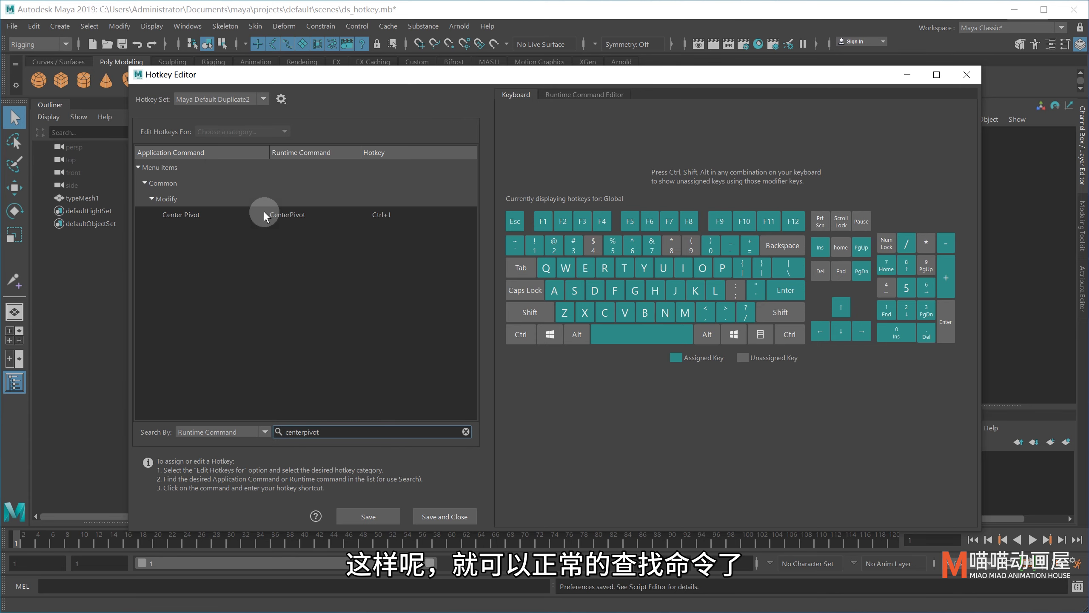
left_click_drag(272, 80, 532, 167)
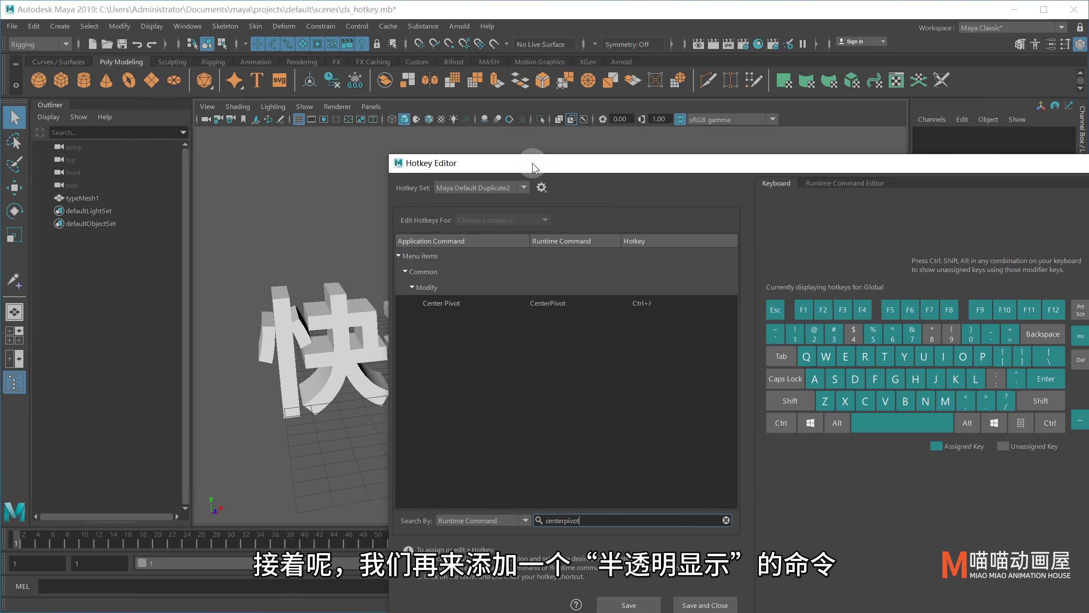
- Check the Shading > X-Ray option name and move the Hotkey Editor back over the viewport
left_click(237, 106)
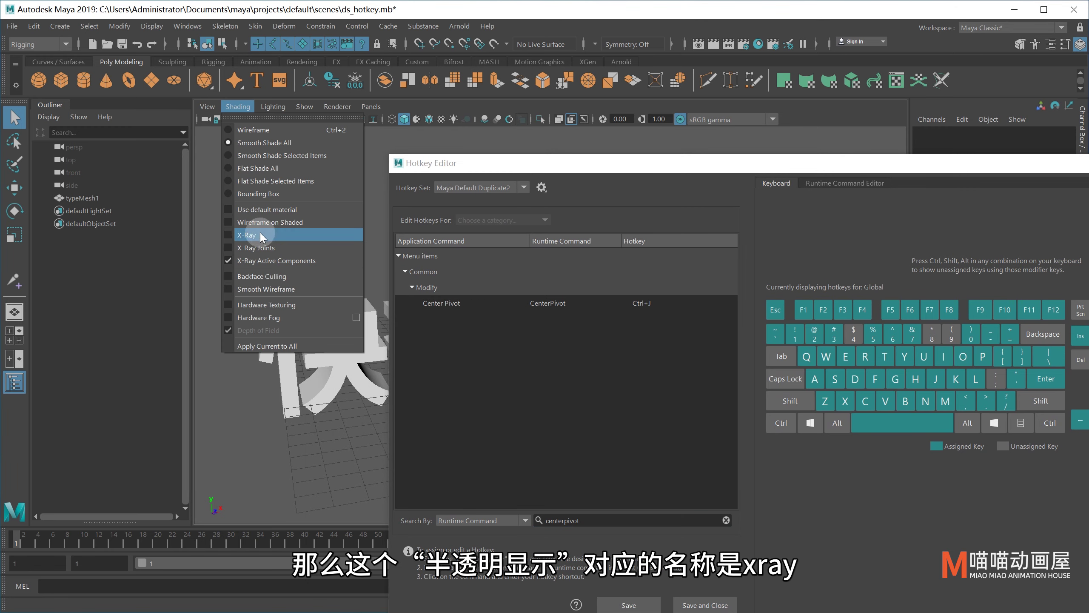
left_click(514, 162)
left_click_drag(515, 162, 231, 69)
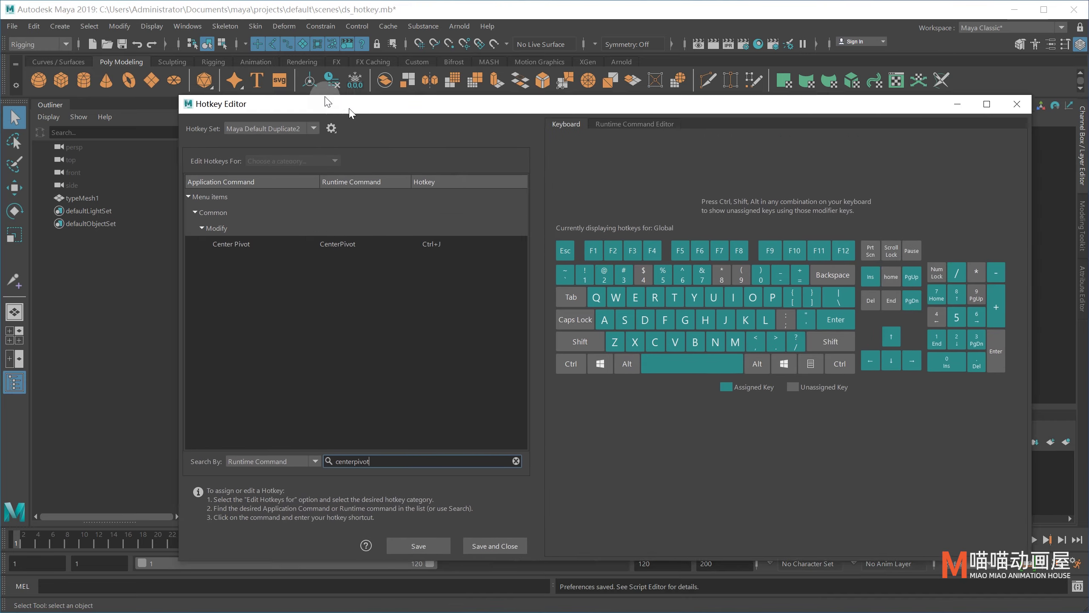
- Search runtime commands for 'xray', bind View Xray TGL to Ctrl+L, and save
left_click(442, 426)
type("xray")
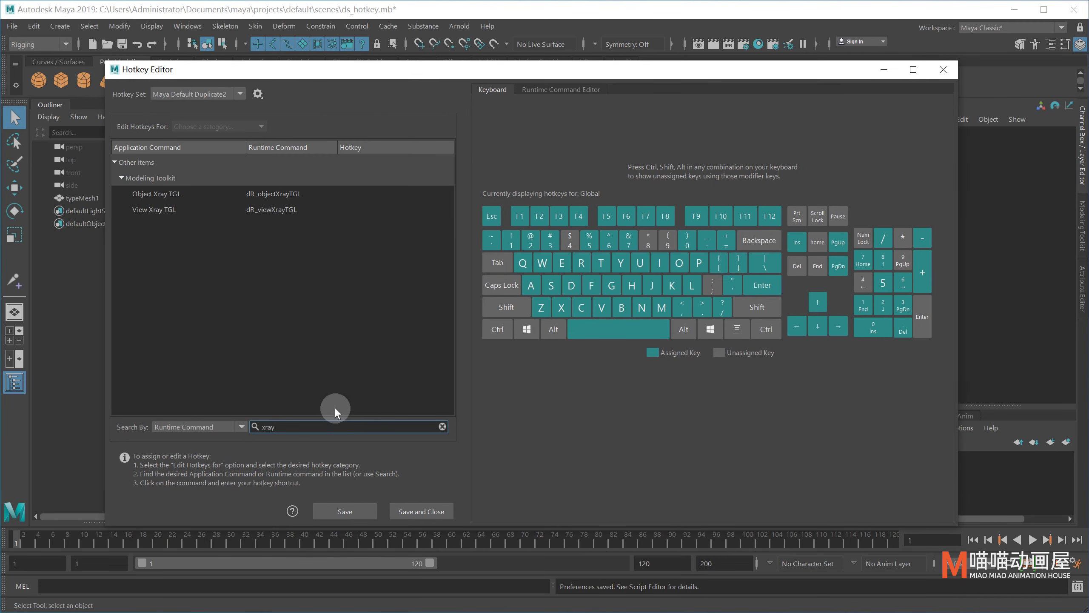
left_click(259, 209)
left_click(388, 206)
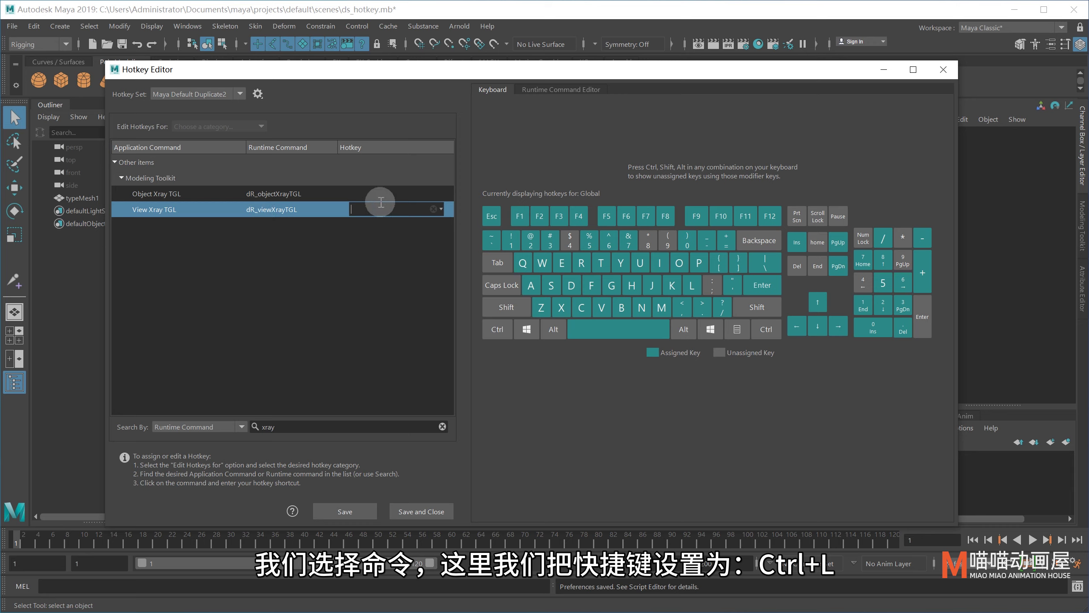
key("ctrl+l")
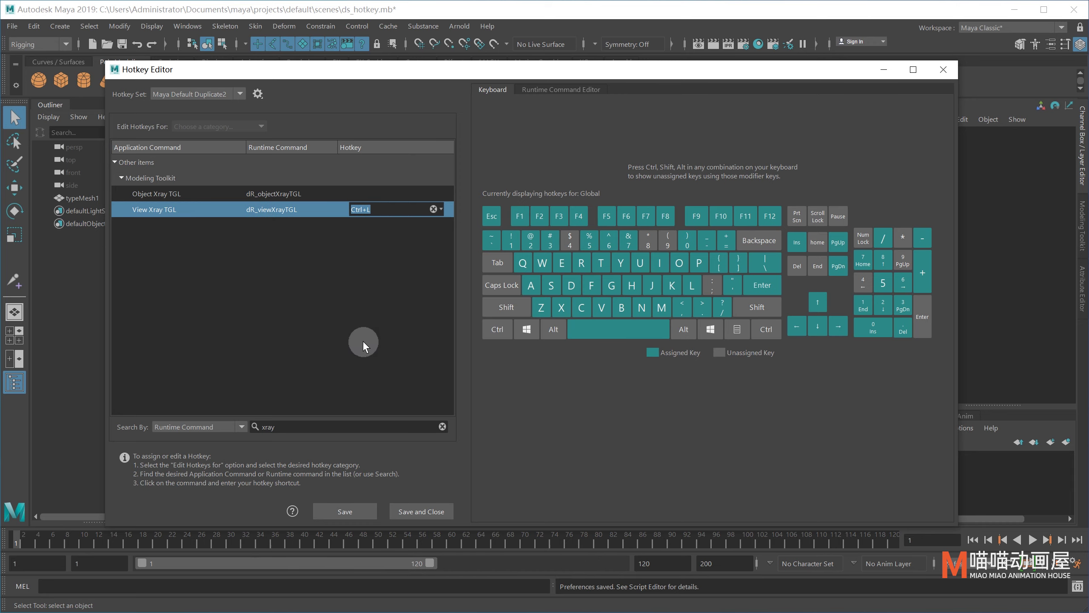
left_click(338, 518)
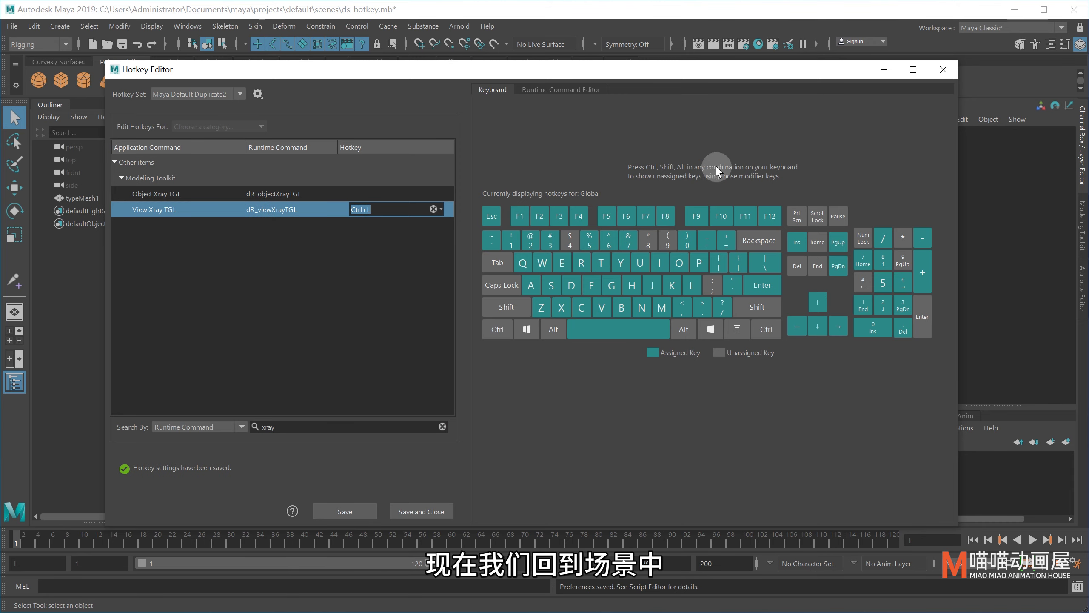
- Move typeMesh1's pivot away with W+D, then recentre it with Ctrl+J
left_click(876, 70)
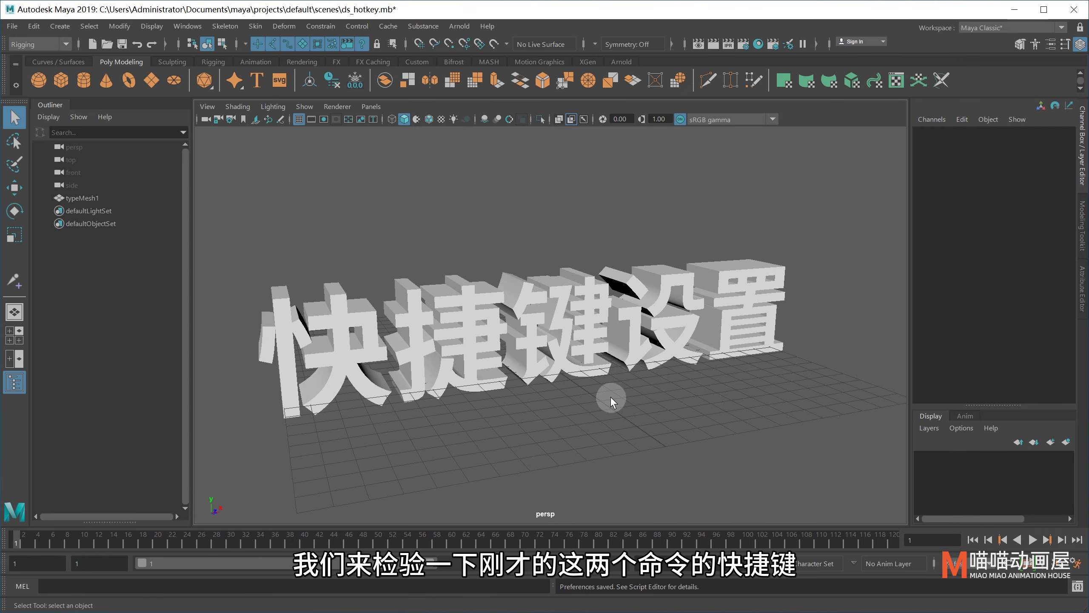
left_click(552, 318)
key("w")
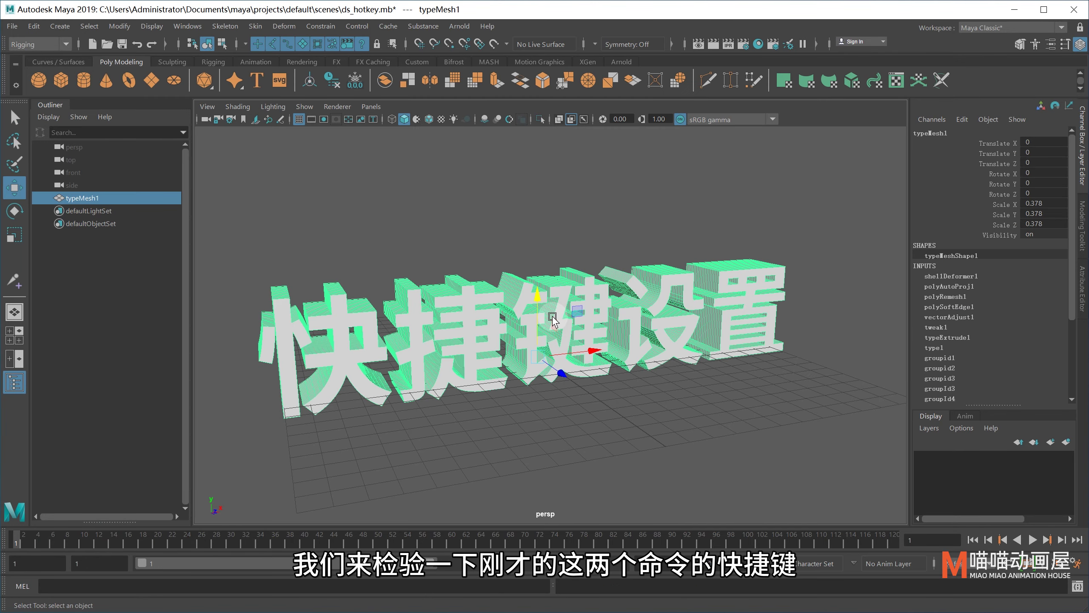
key("d")
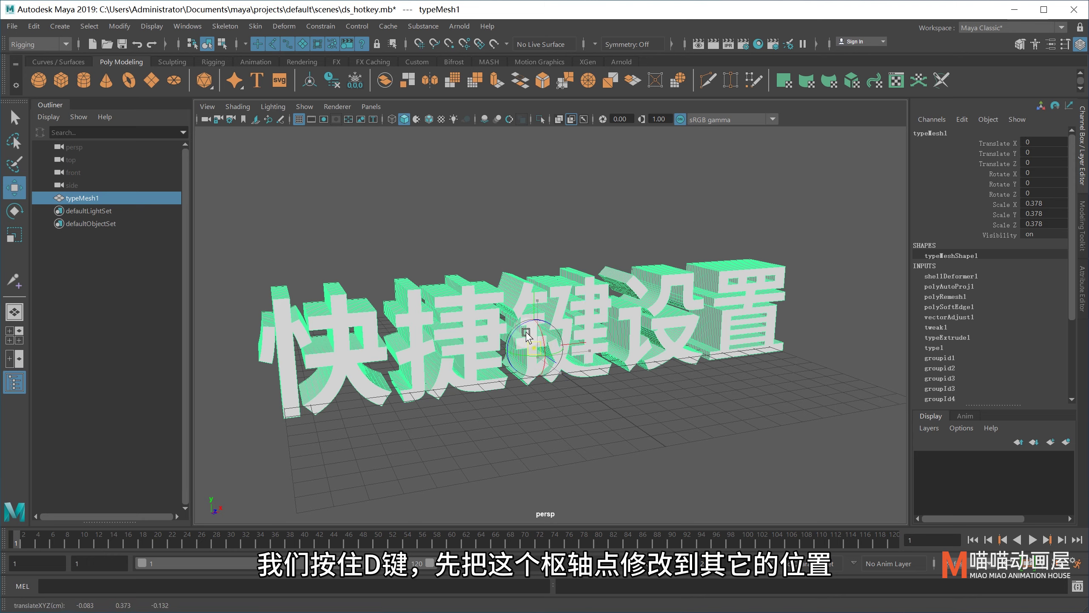
left_click_drag(527, 337, 350, 214)
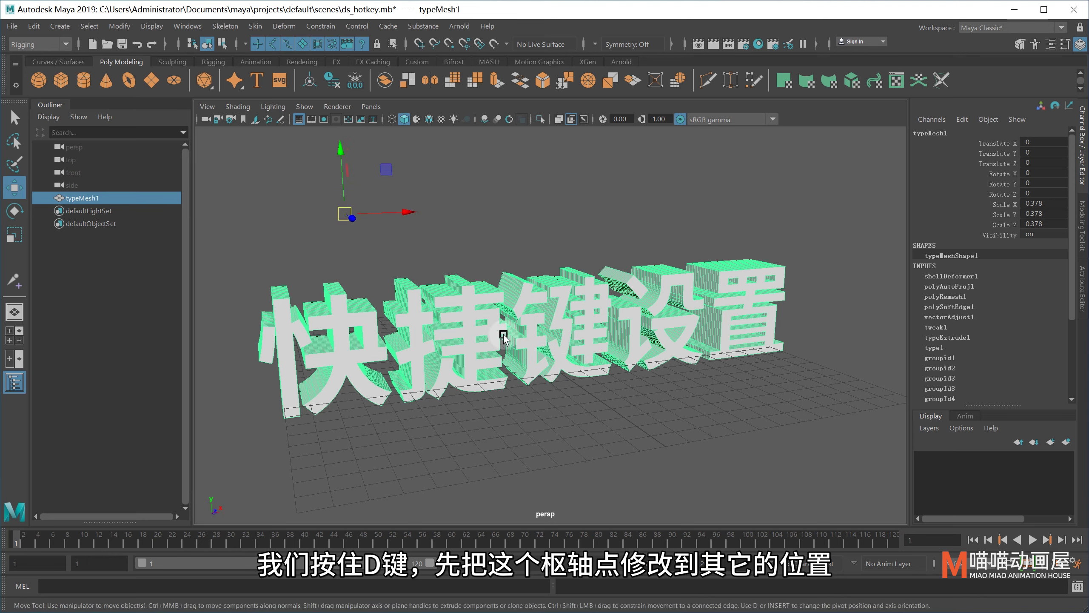
key("ctrl+j")
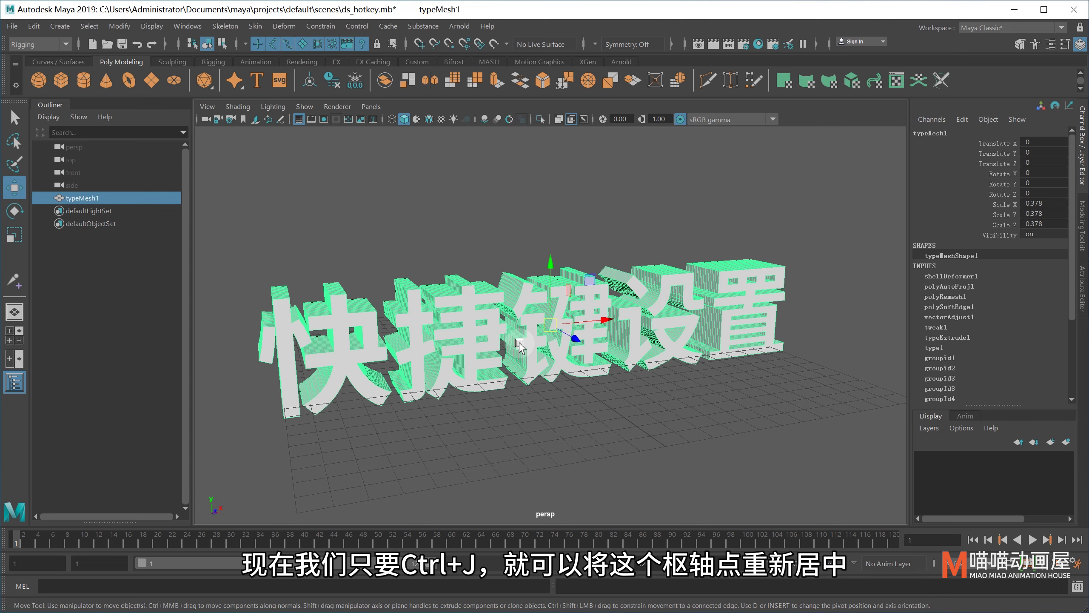
- Deselect the text and toggle X-ray on and off with Ctrl+L
left_click(610, 432)
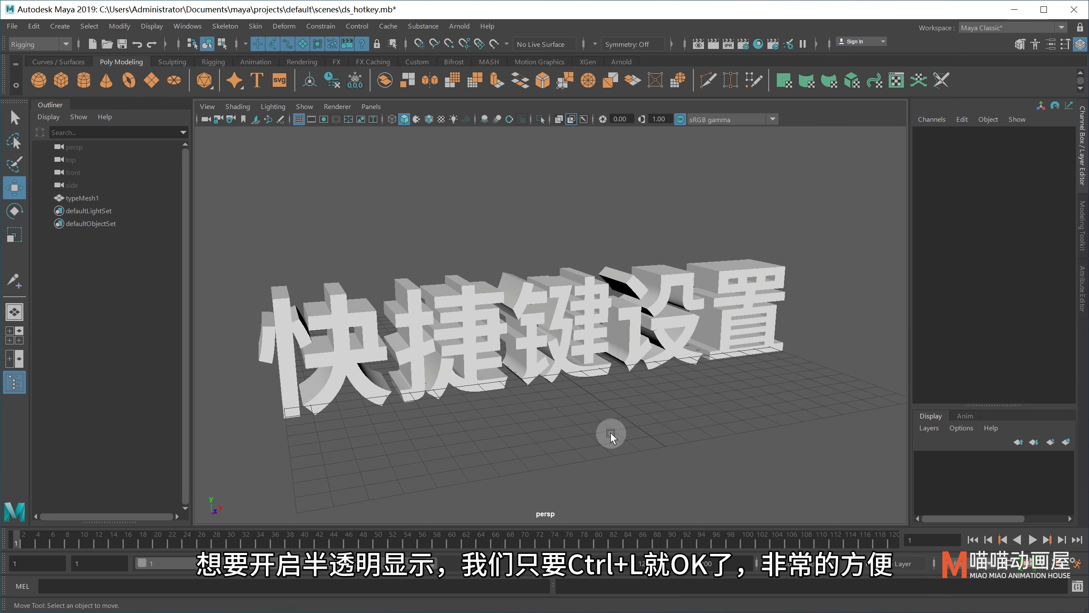
key("ctrl+l")
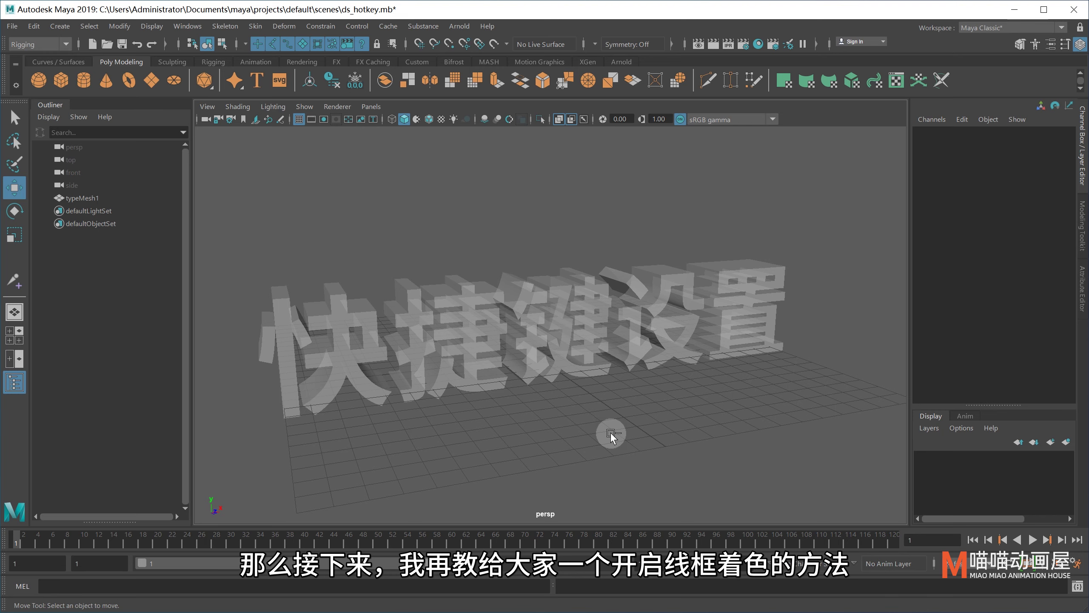
key("ctrl+l")
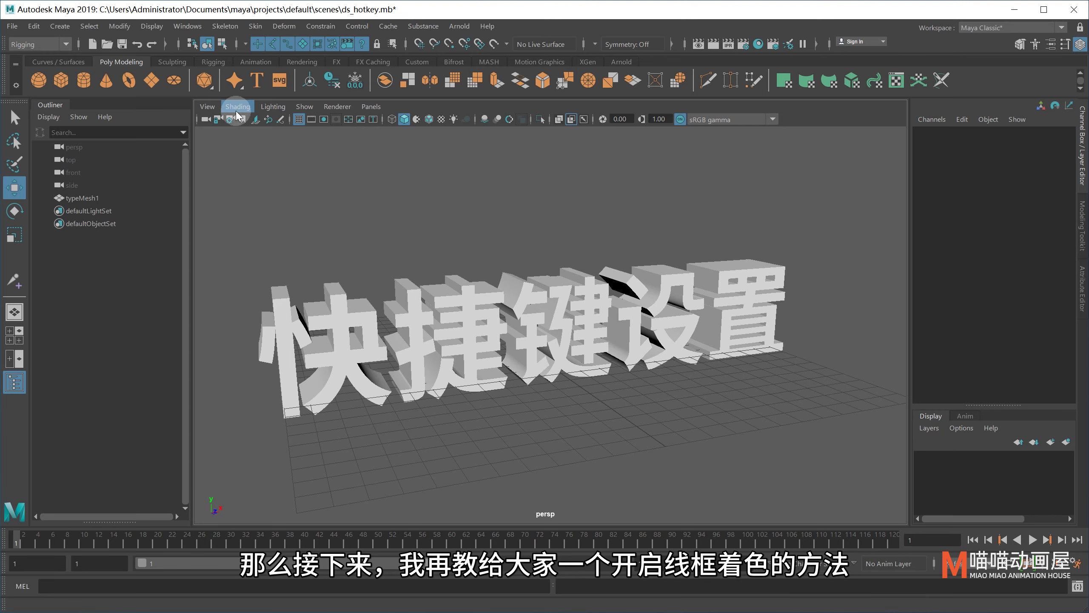
- Reopen the Hotkey Editor, still showing the 'xray' runtime-command results
left_click(237, 106)
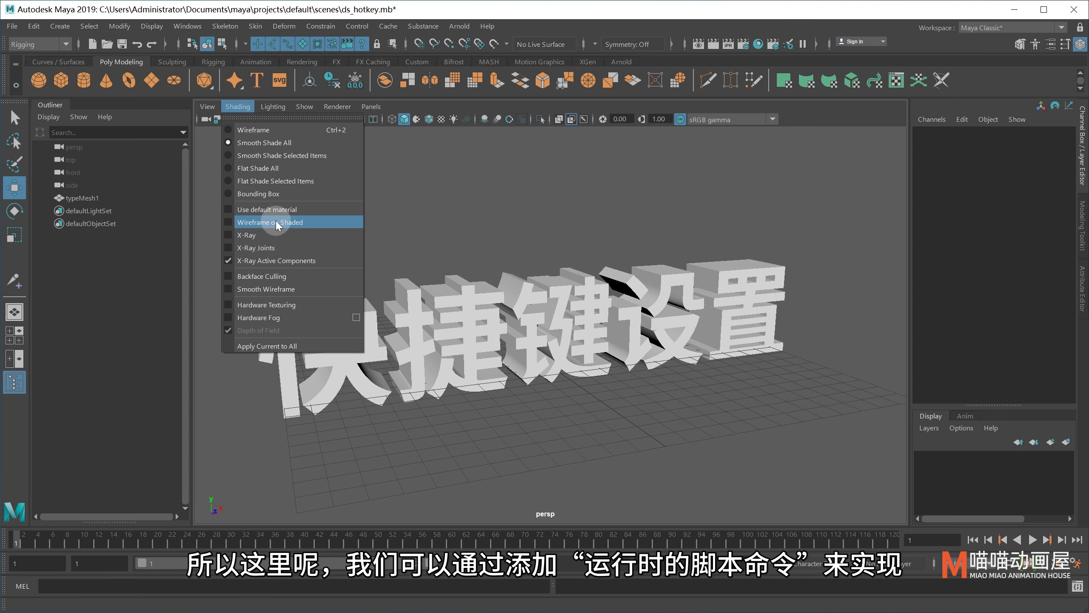
left_click(276, 226)
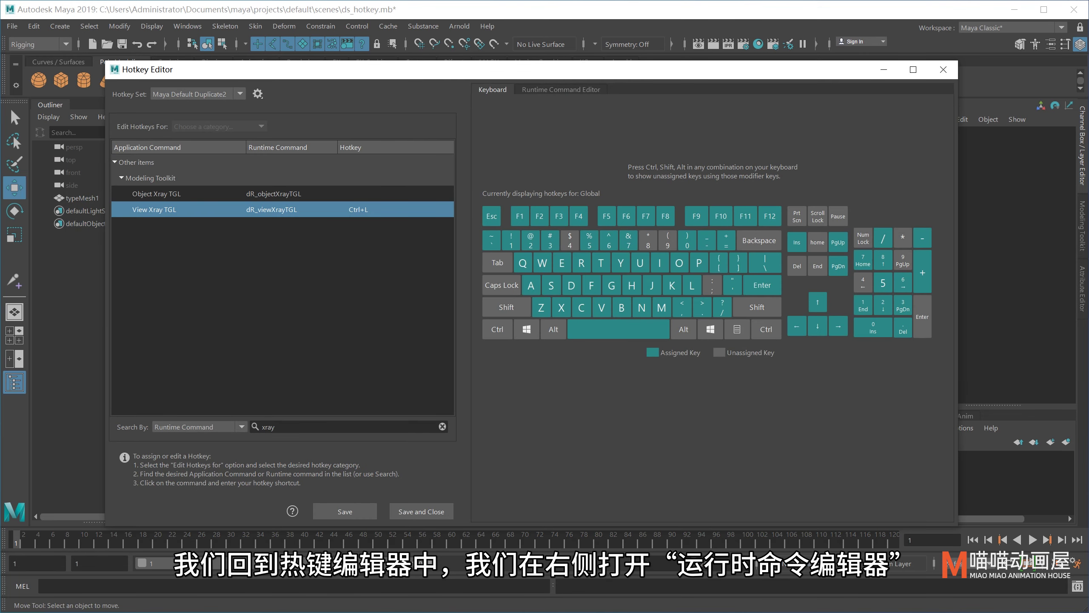
- Create a new MEL runtime command named wireframeonshaded in the Runtime Command Editor
left_click(533, 90)
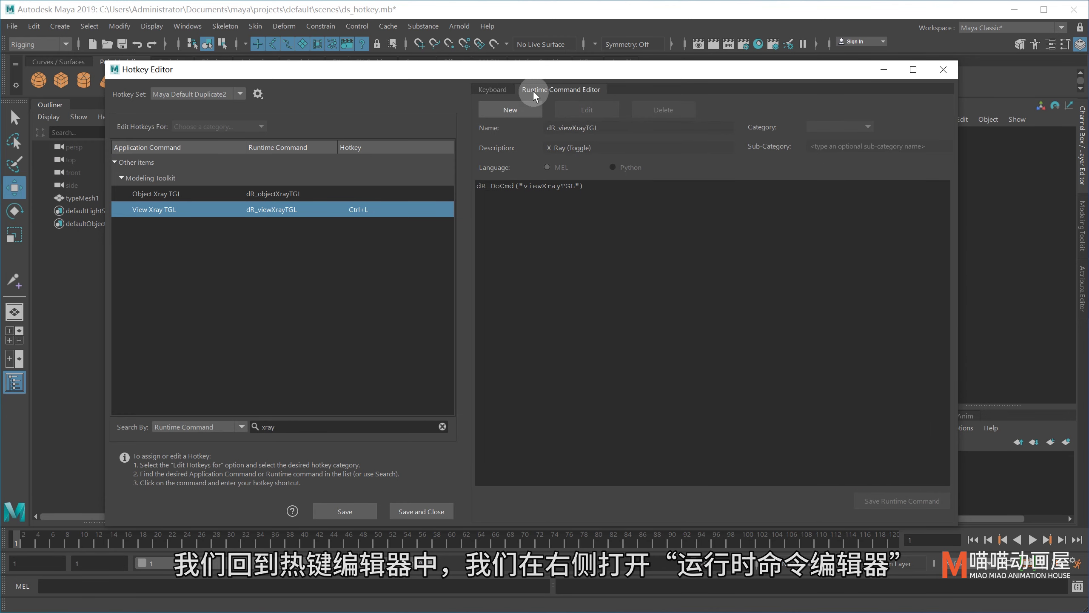
left_click(521, 105)
left_click(575, 128)
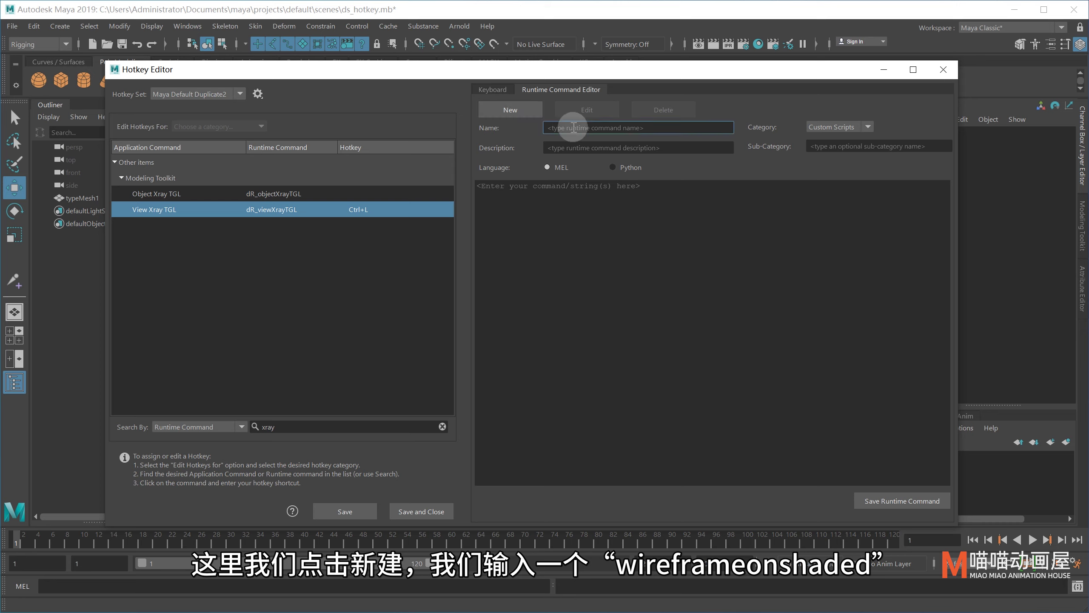
type("wireframeonshaded")
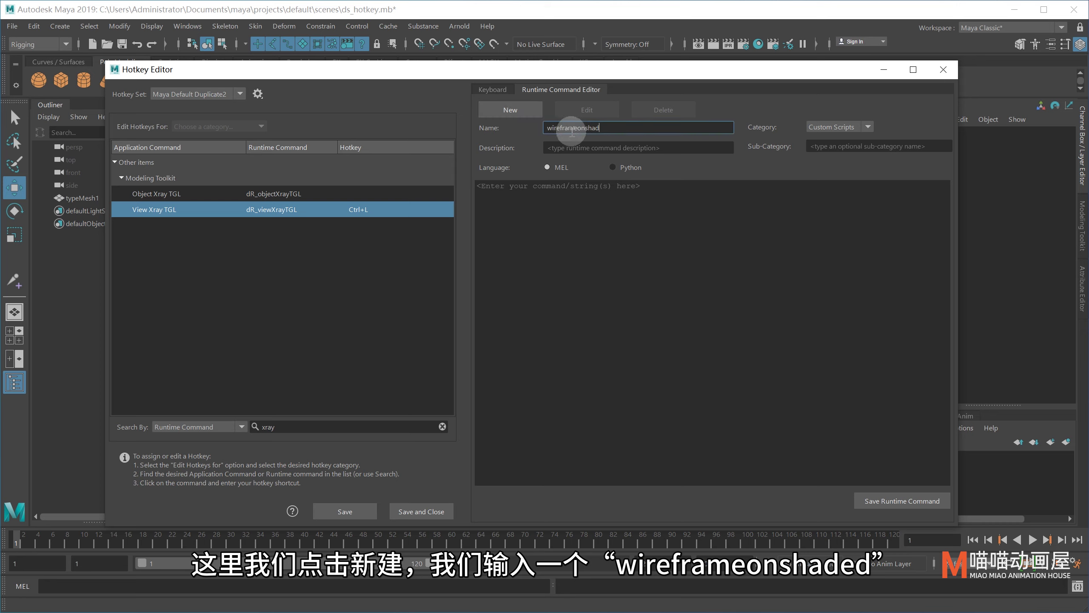
left_click_drag(607, 128, 523, 129)
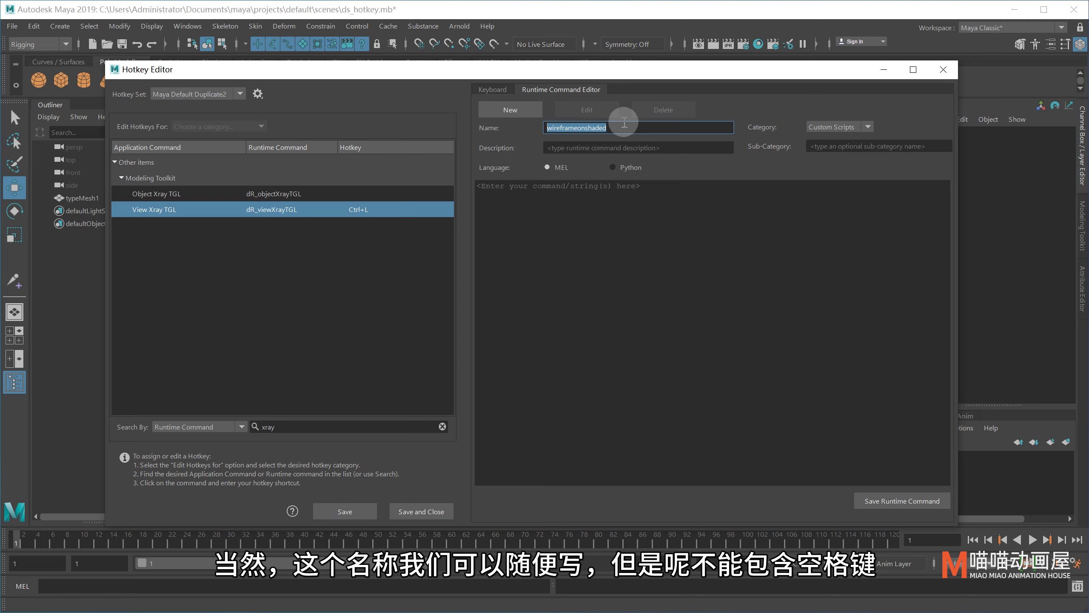
left_click(605, 145)
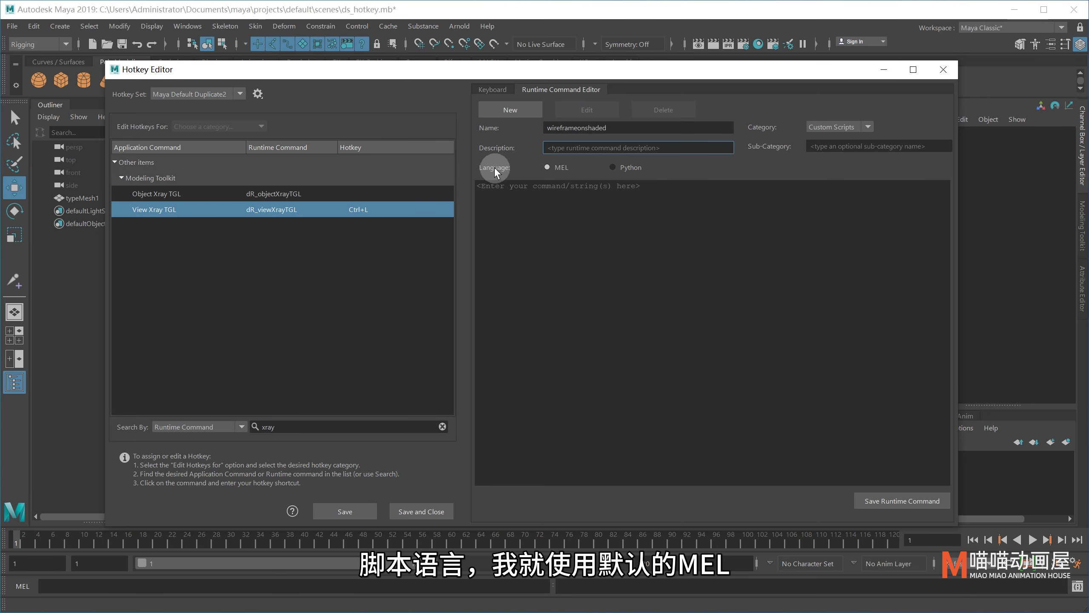
- Copy the wireframe-on-shaded toggle MEL script from Notepad
key("alt+Tab")
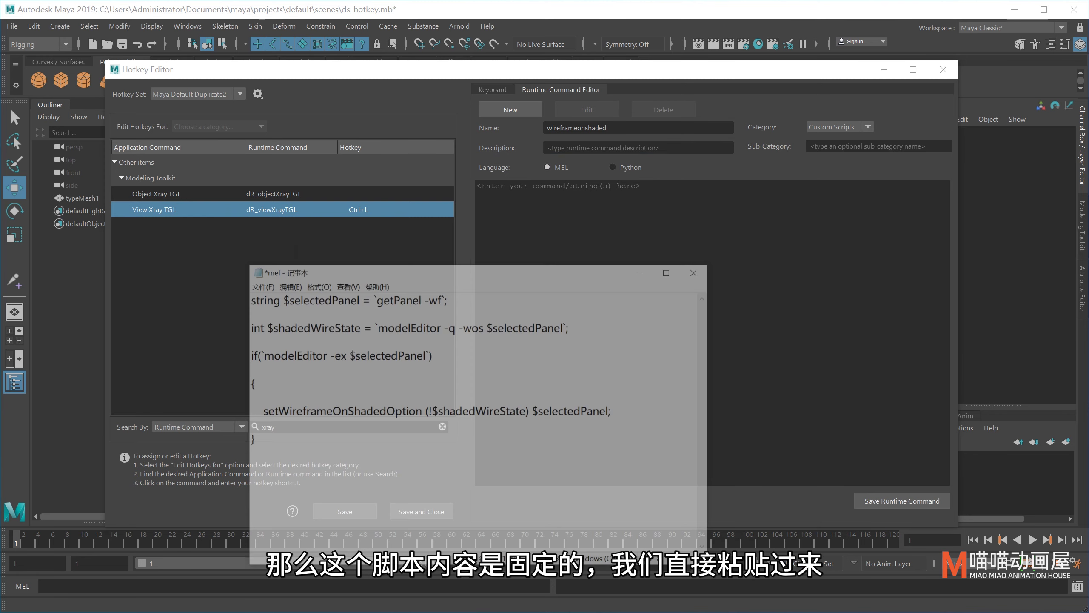
mouse_move(661, 389)
left_mouse_down()
mouse_move(330, 298)
mouse_move(284, 227)
left_mouse_up()
right_click(339, 254)
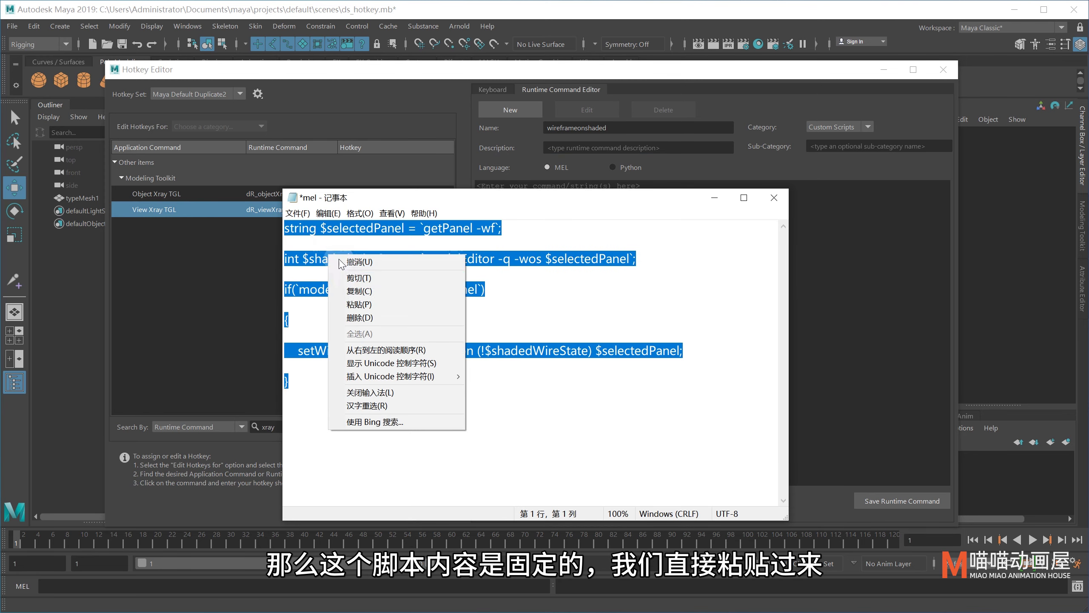
left_click(360, 289)
- Paste the script as wireframeonshaded's command and save the runtime command
left_click(714, 198)
left_click(602, 237)
key("ctrl+v")
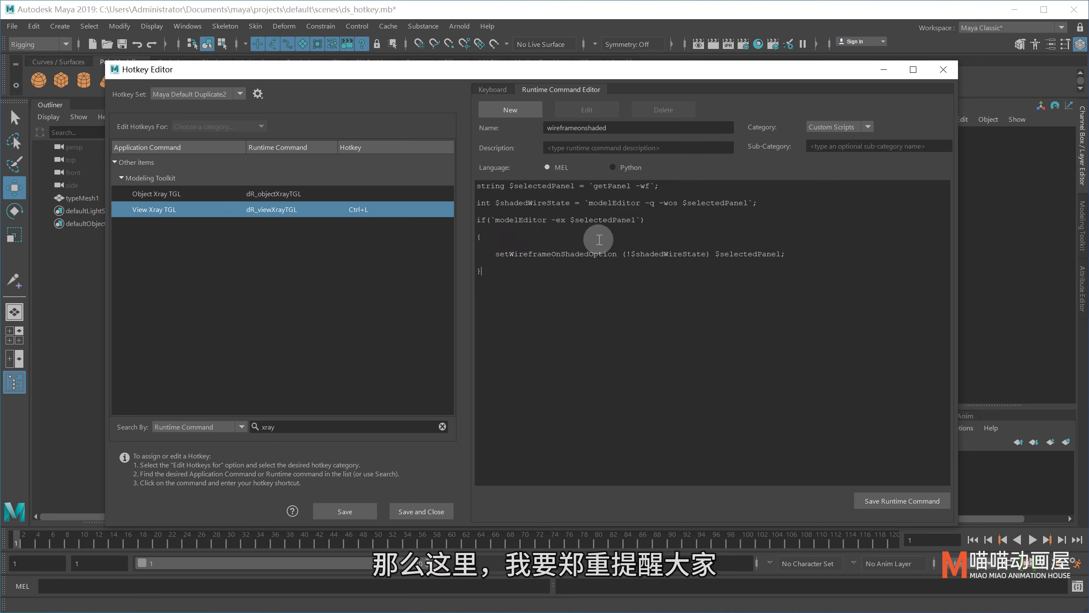
left_click_drag(523, 281, 462, 174)
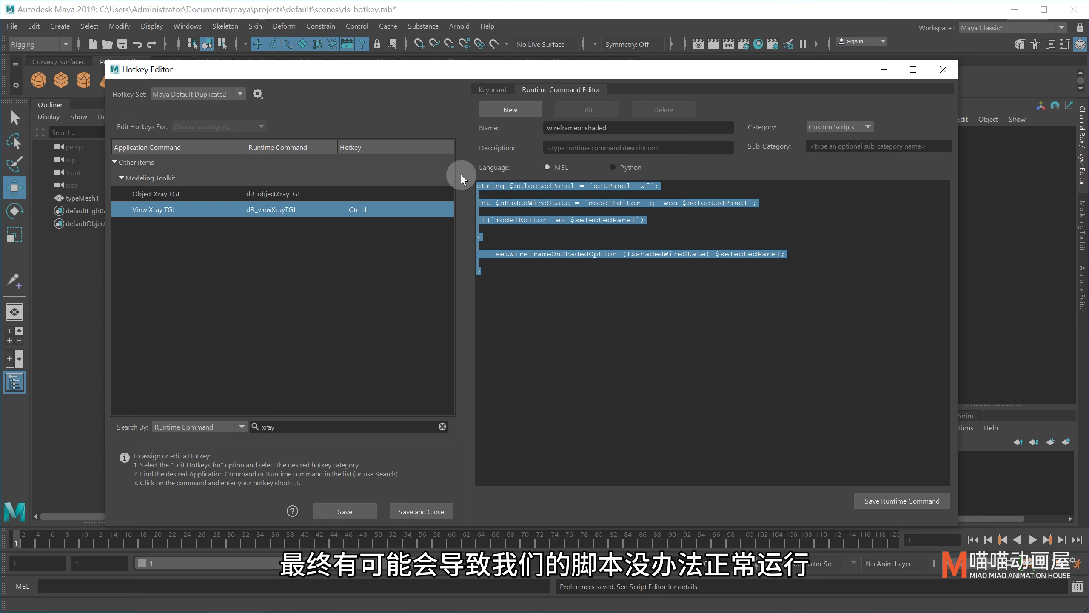
left_click(865, 494)
- Bind wireframeonshaded to Ctrl+K, save the hotkey settings and close the Hotkey Editor
left_click(315, 401)
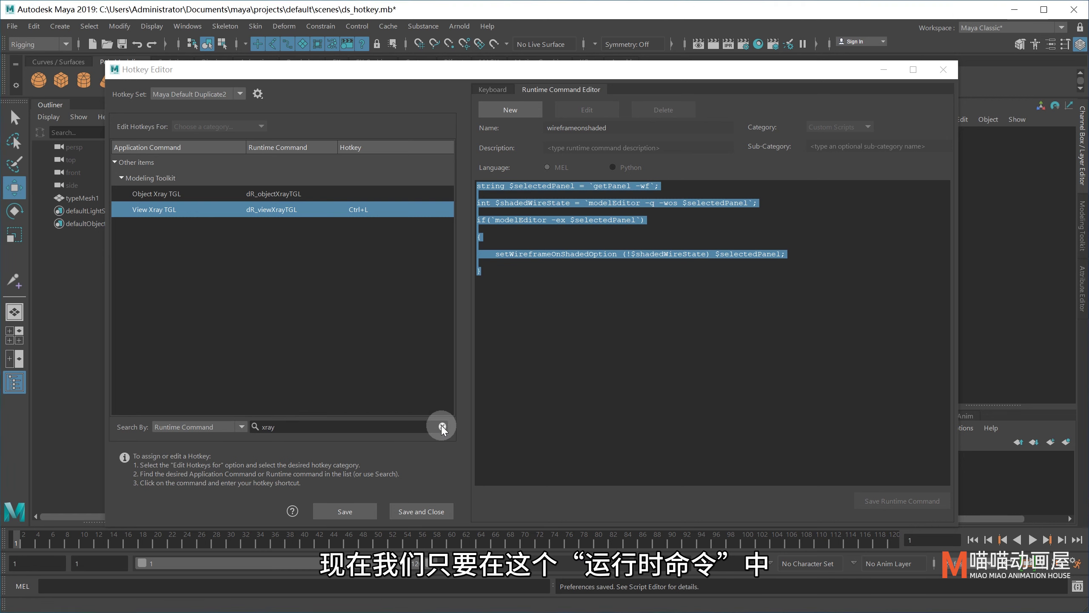
left_click(442, 426)
type("wi")
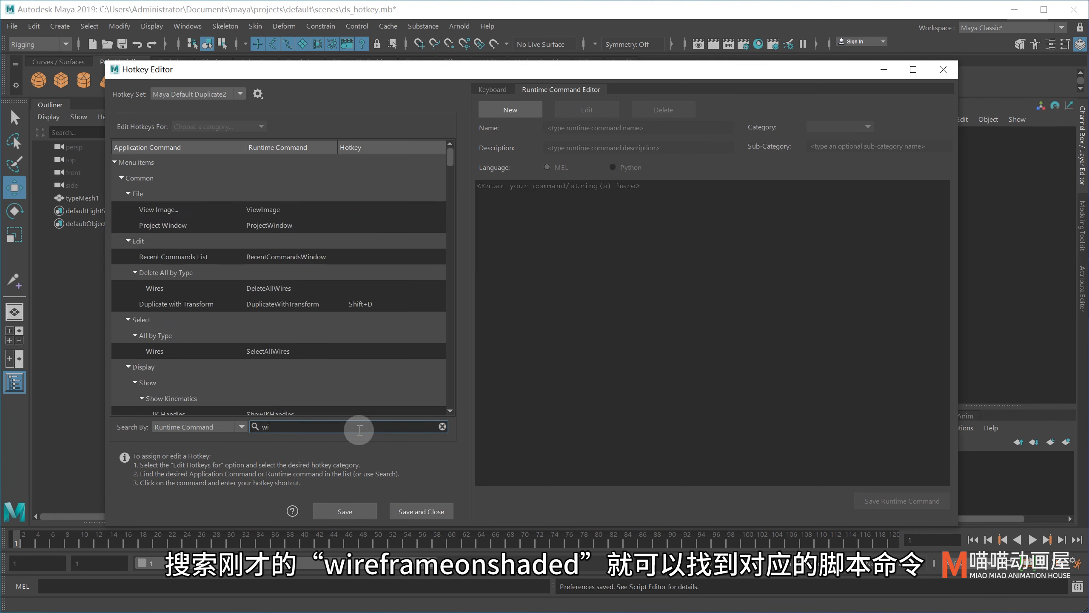
type("reframeonshaded")
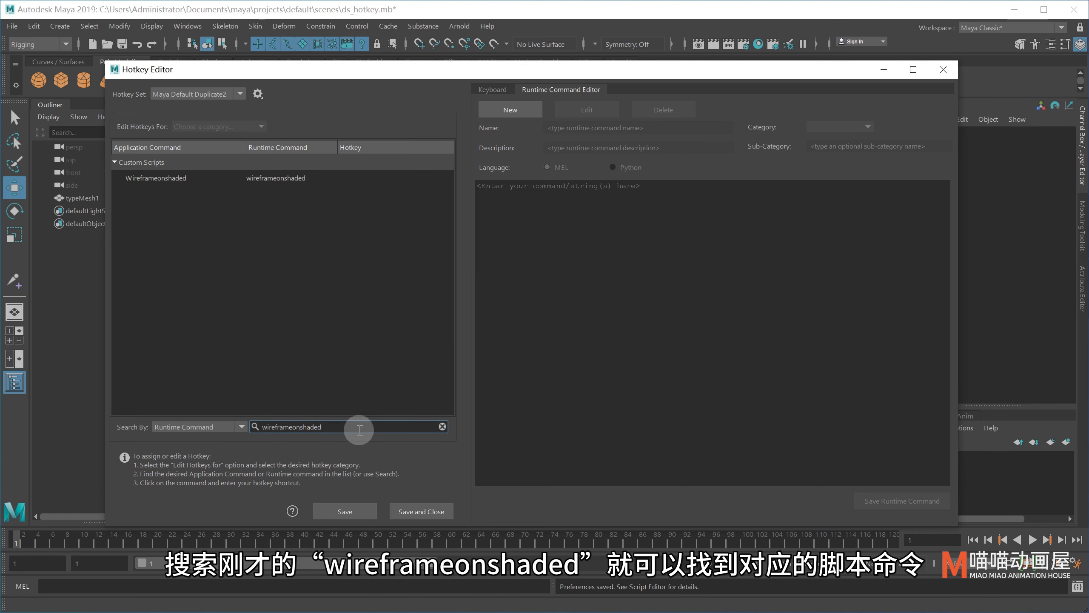
left_click(264, 176)
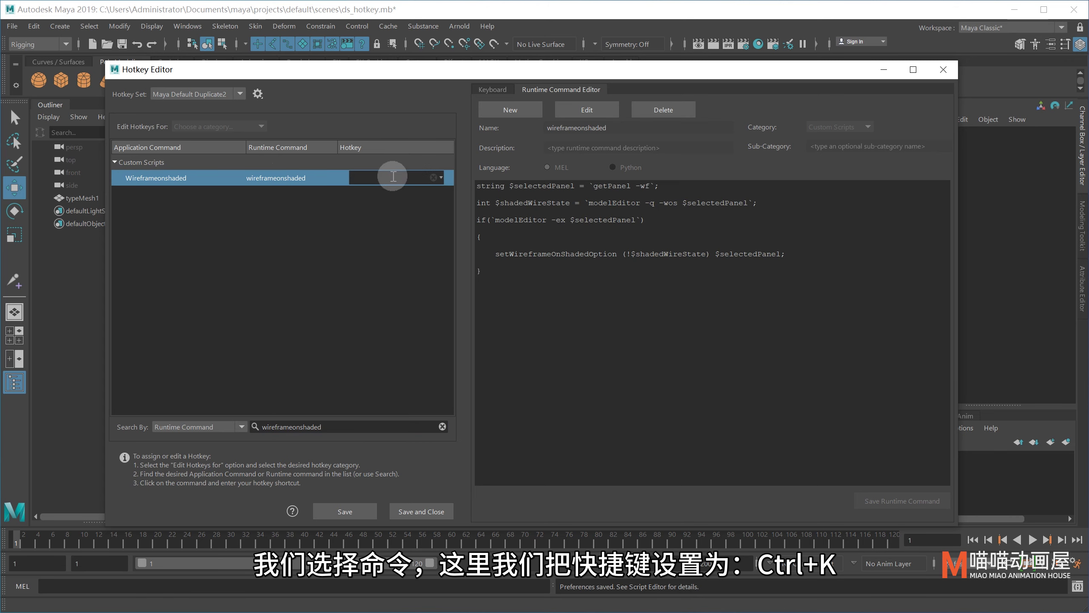
key("ctrl+k")
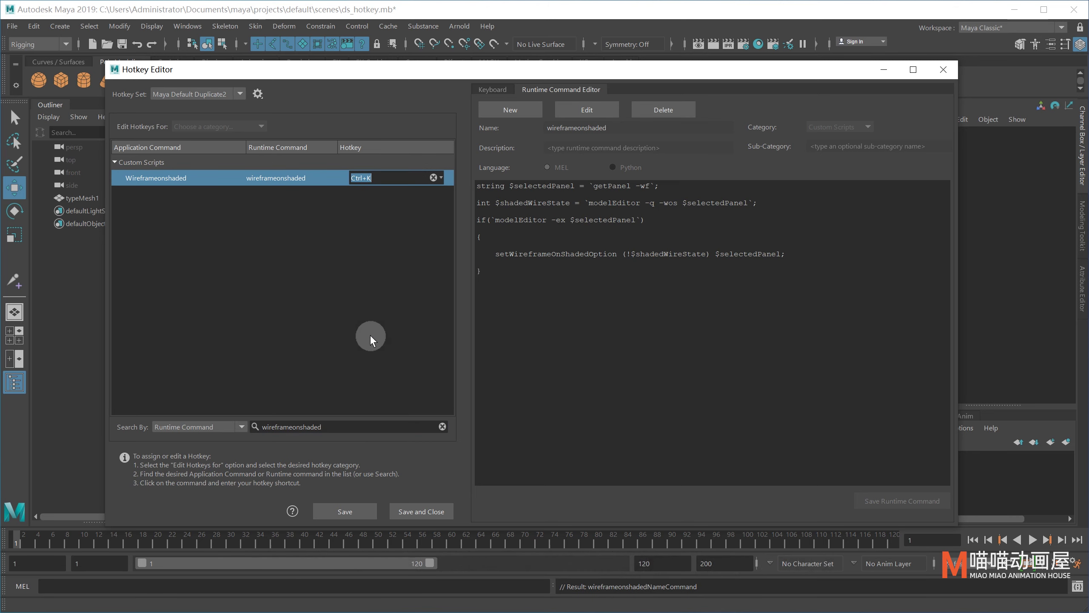
left_click(343, 511)
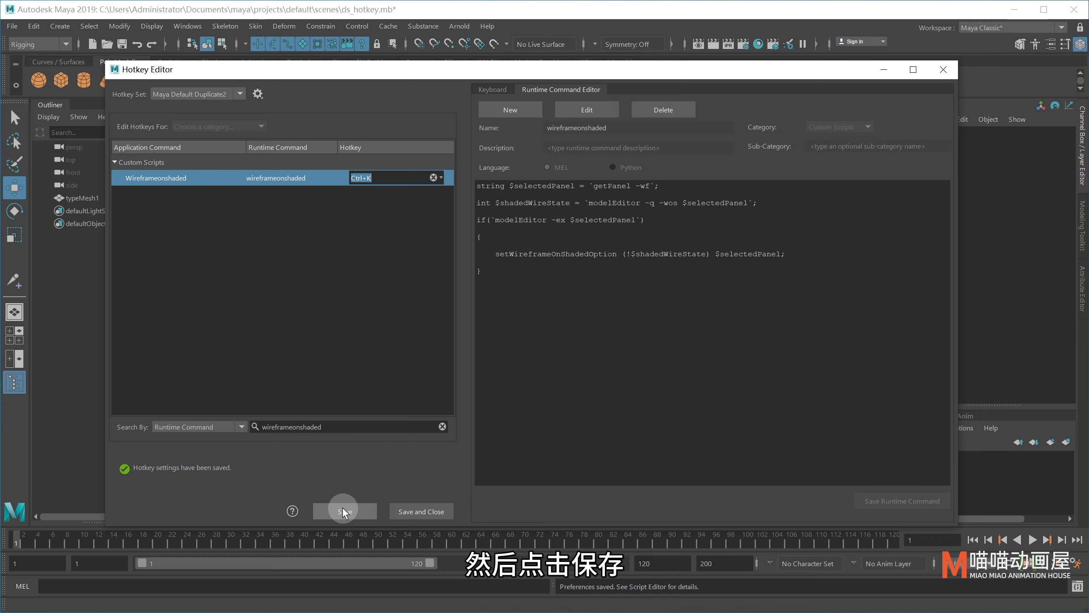
left_click(884, 69)
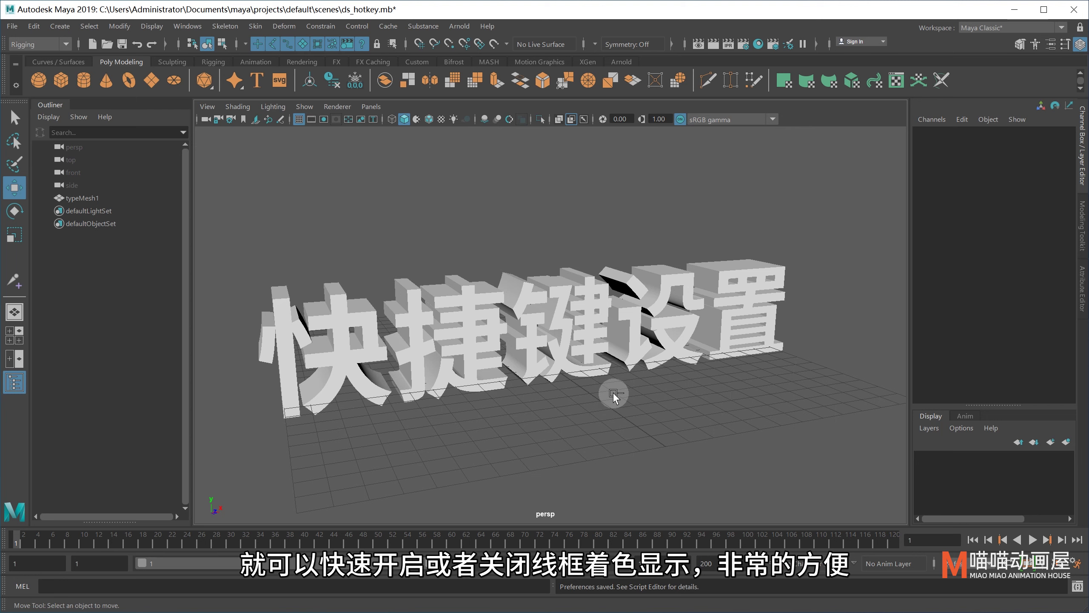
- Toggle wireframe on shaded on the text model with the new Ctrl+K shortcut
key("ctrl+k")
key("ctrl+k")
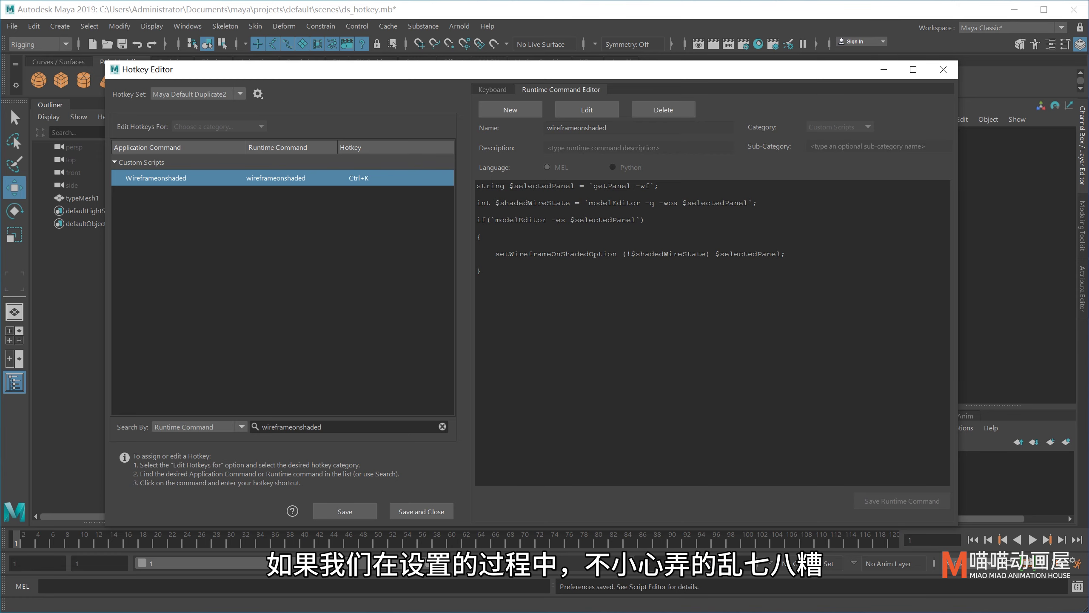
- Choose Maya Default from the Hotkey Set dropdown
left_click(208, 91)
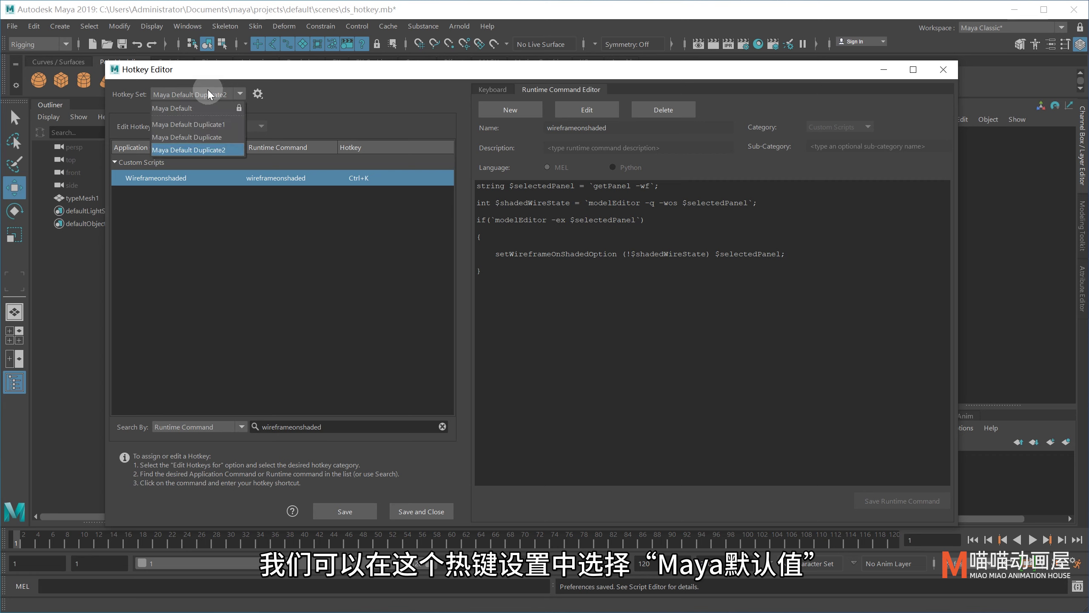
left_click(198, 110)
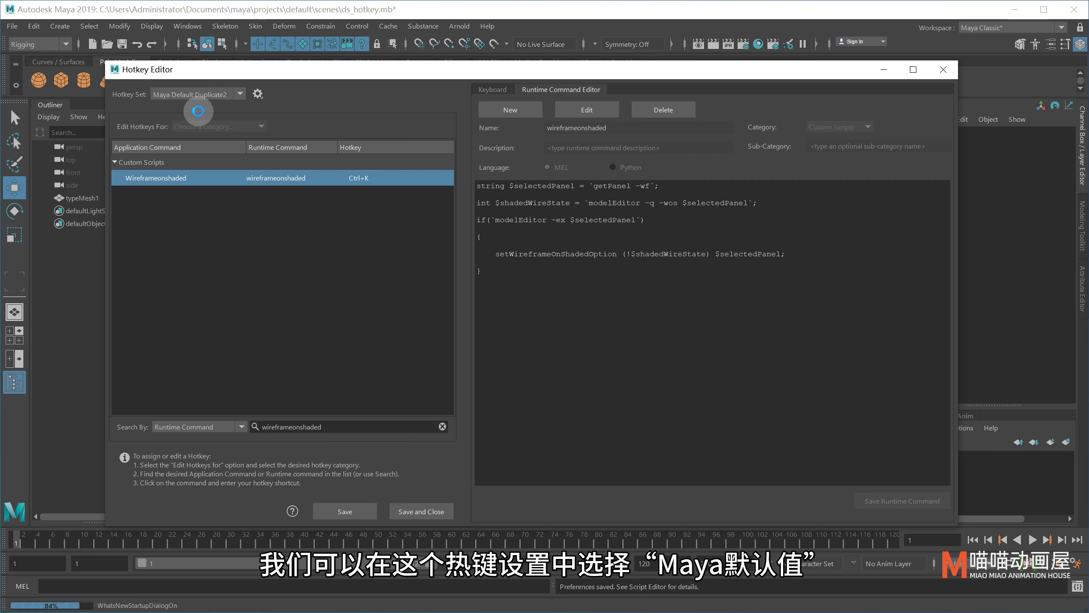